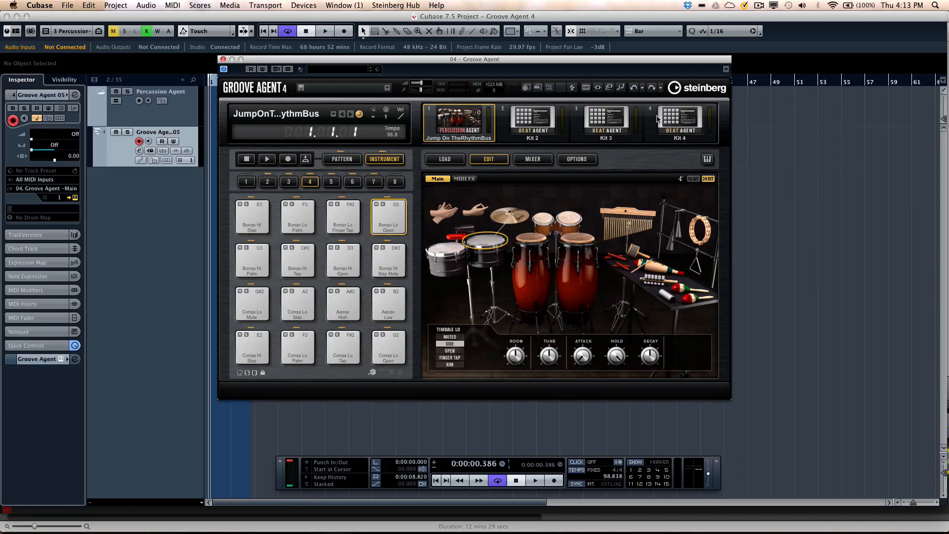
- Show the virtual keyboard, look over its pattern and instrument key ranges, and hide it again
click(708, 158)
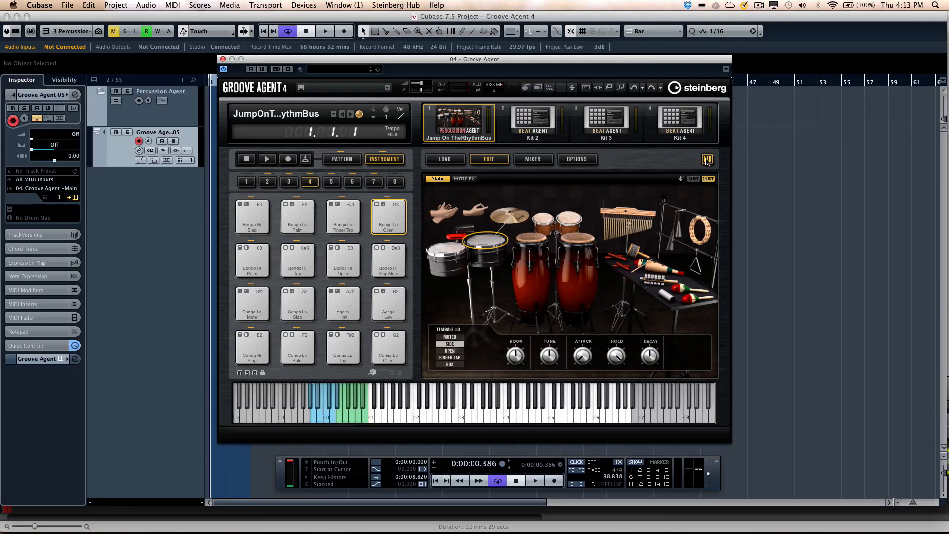
click(597, 420)
drag(597, 419, 376, 418)
click(707, 159)
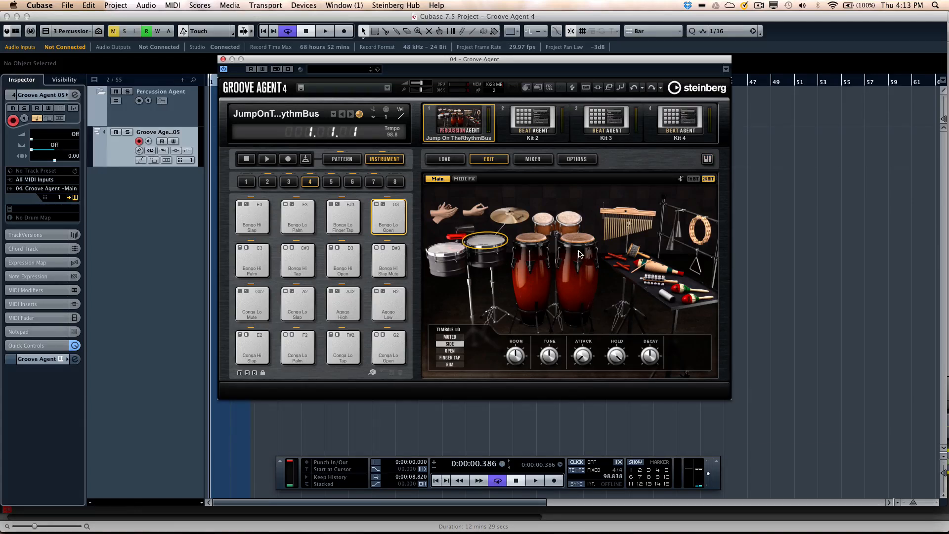
- Audition the tambourine, left maraca, Timbale Lo, woodblock, chimes, bongos, congas and crash in the kit picture
click(700, 234)
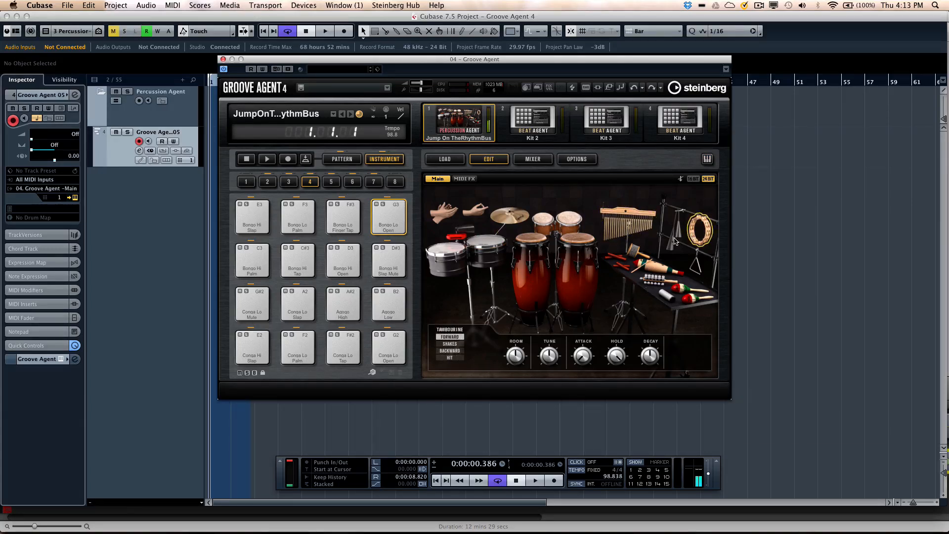
click(680, 292)
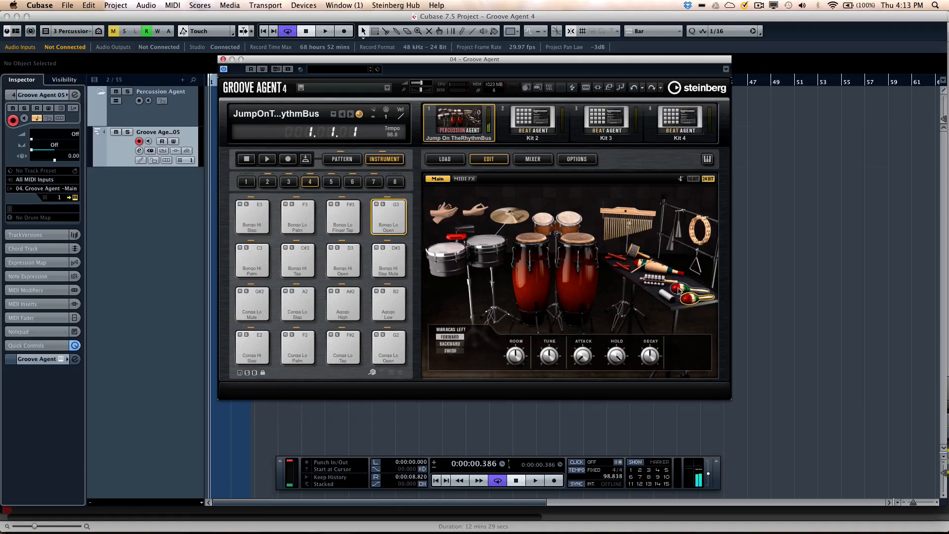
click(450, 241)
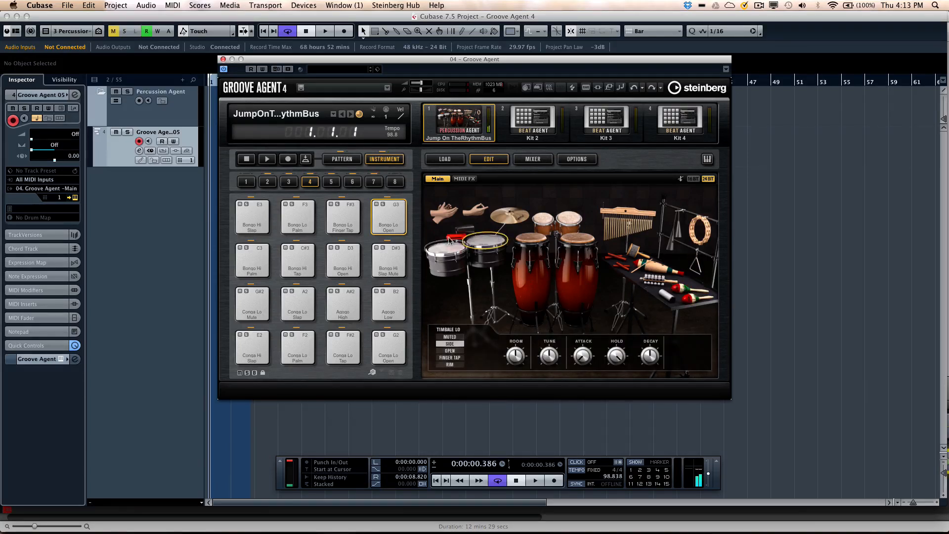
click(463, 235)
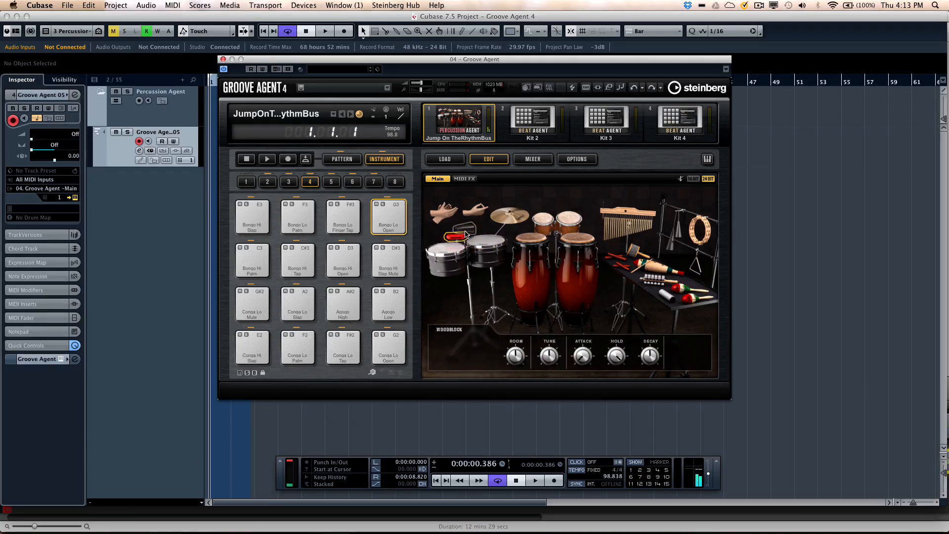
click(628, 217)
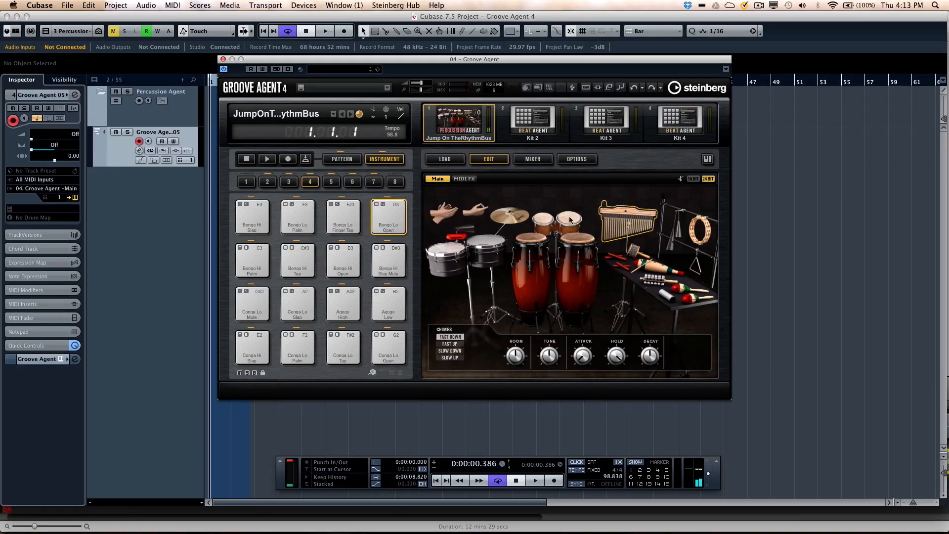
click(569, 219)
click(543, 220)
click(532, 238)
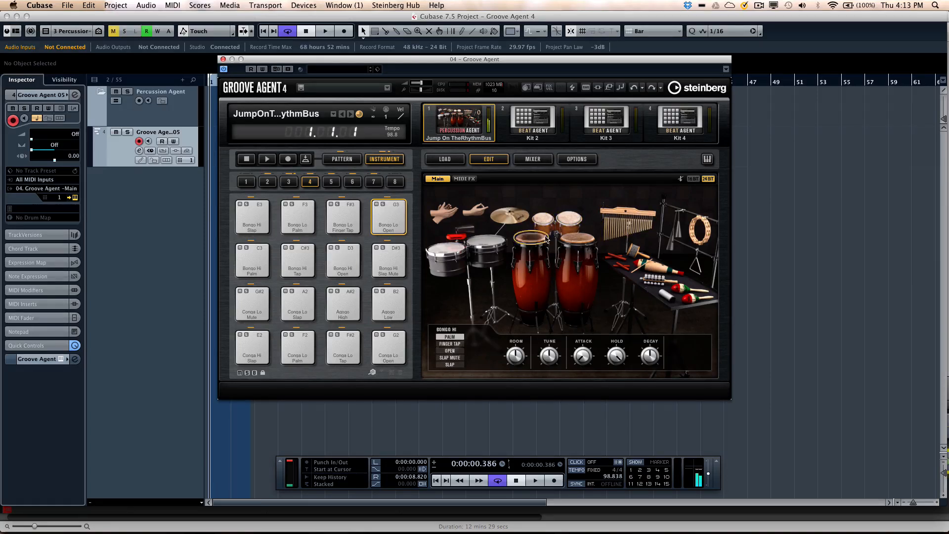
click(578, 236)
click(509, 216)
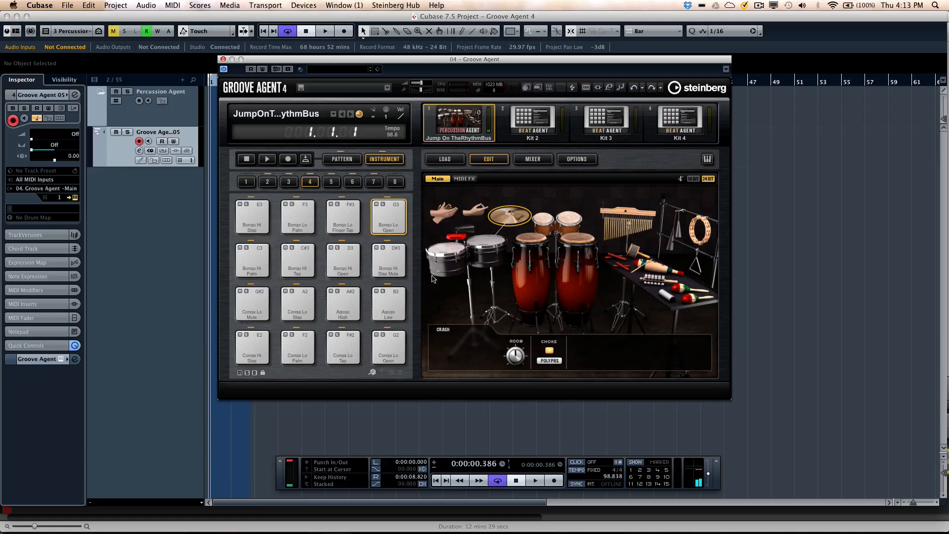
- Look over the instrument pads in group 4 and browse the pads in groups 5, 6 and 7
click(343, 260)
click(252, 260)
click(252, 218)
click(251, 299)
click(252, 348)
click(355, 288)
click(331, 182)
click(352, 181)
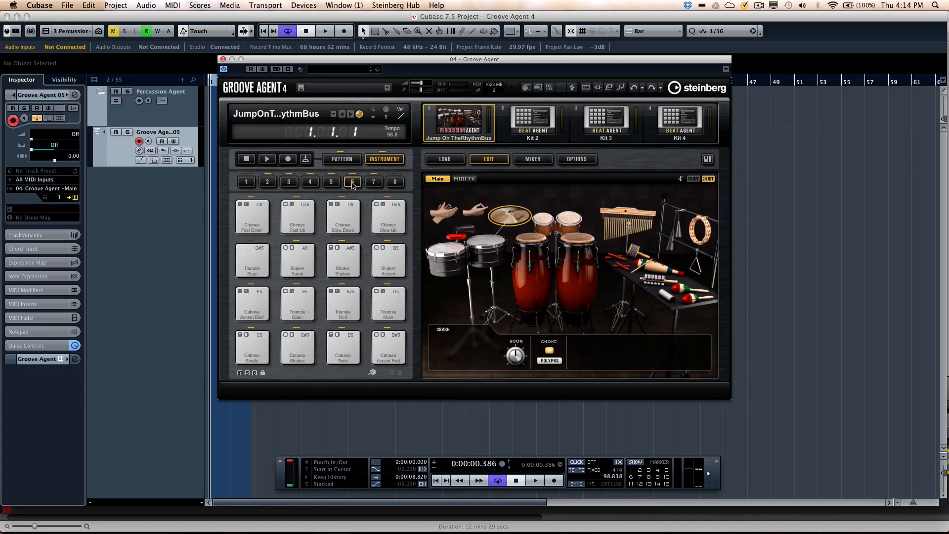
click(370, 183)
click(315, 183)
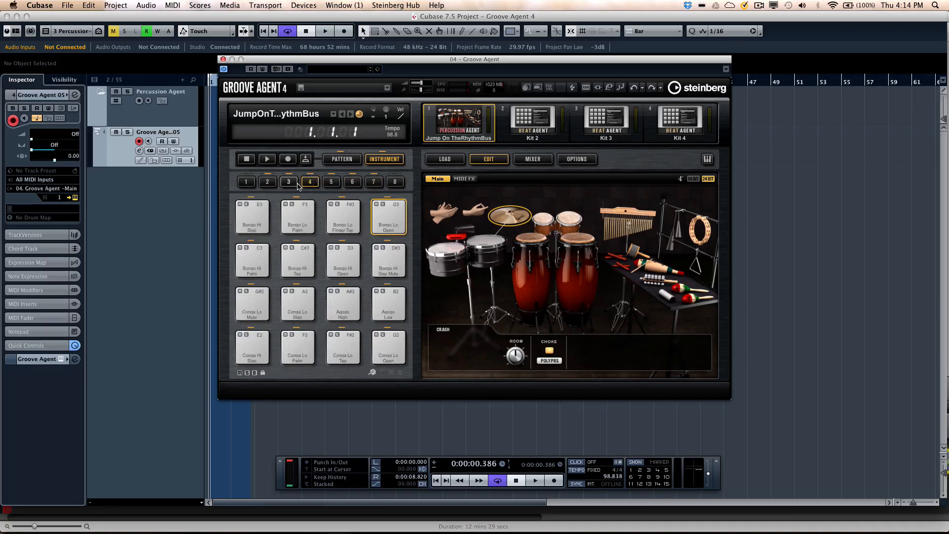
- Switch to pad group 3 and audition the Conga Hi Tap and Crash pads
click(292, 184)
click(296, 218)
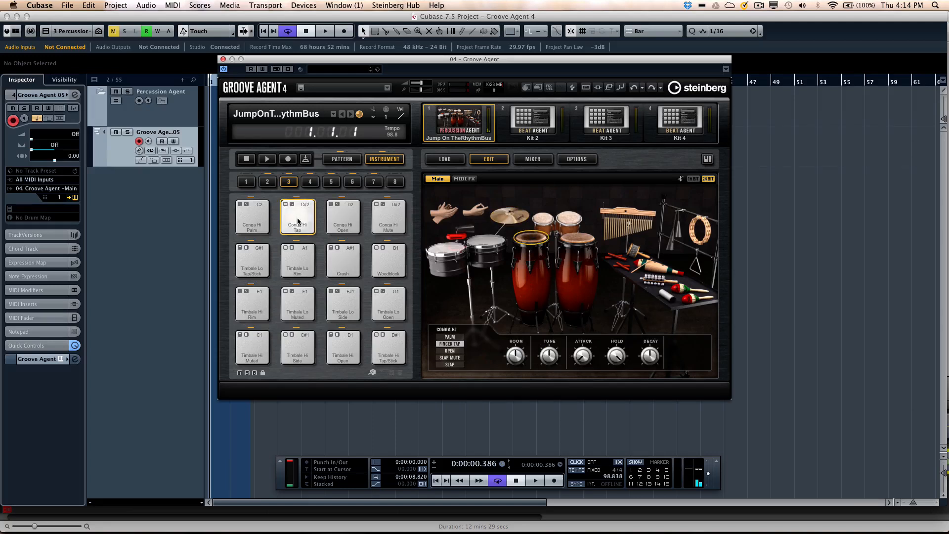
click(351, 253)
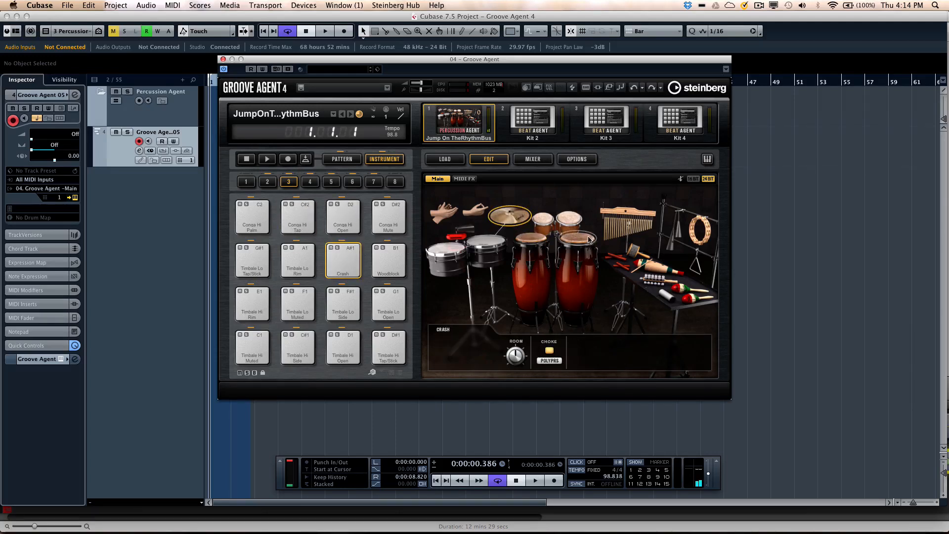
- Audition the Bongo Lo, both timbales, the woodblock and the cowbell in the kit picture
click(555, 220)
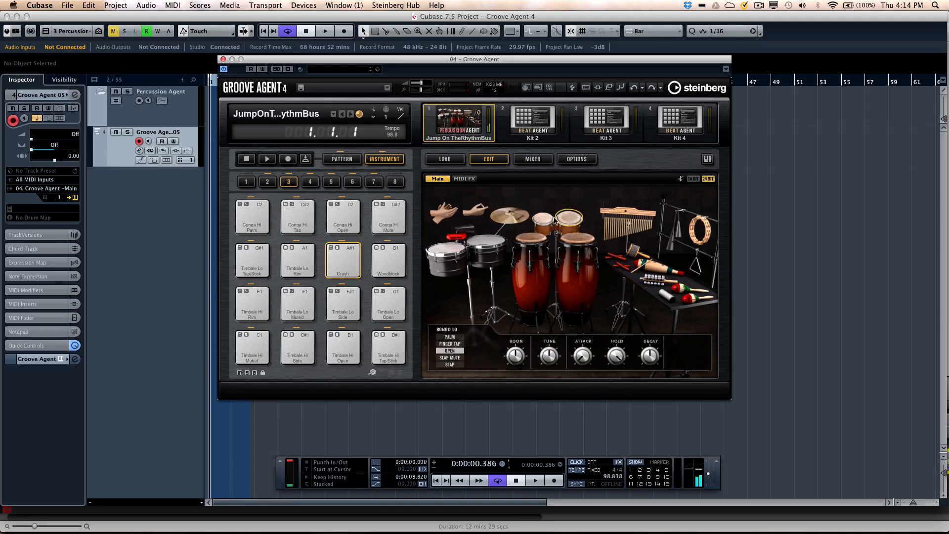
click(458, 253)
click(486, 242)
click(485, 242)
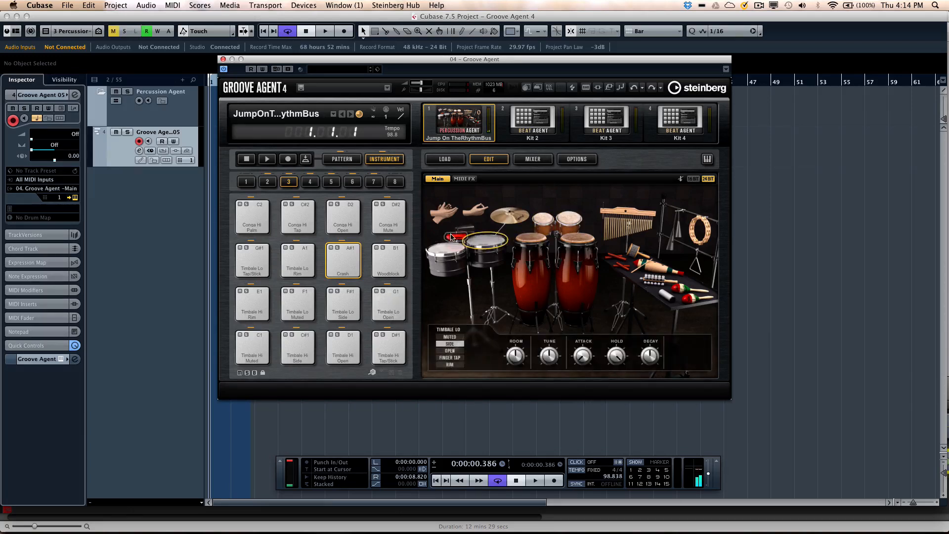
click(456, 237)
click(466, 225)
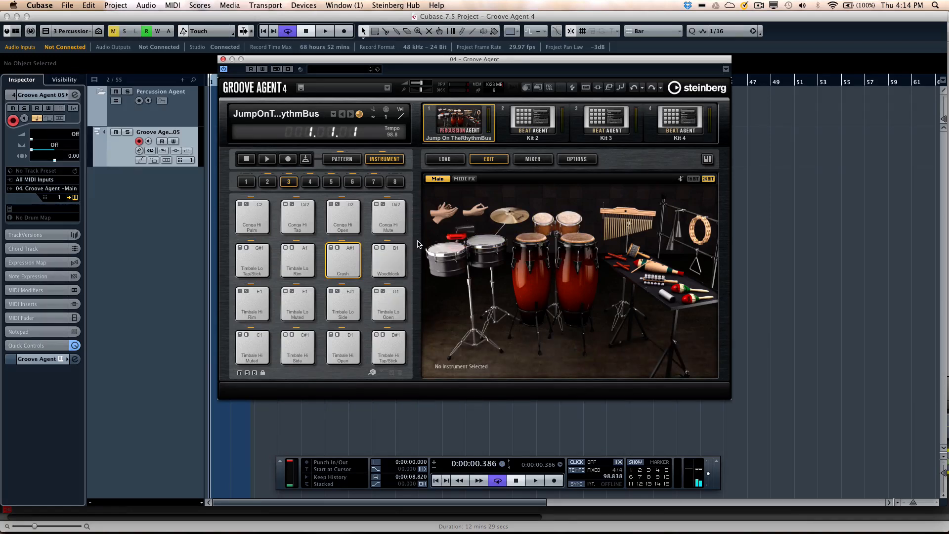
- Look through the Assign Trigger Note choices for the Conga Hi Open pad, down to the Octave 1 notes
click(334, 230)
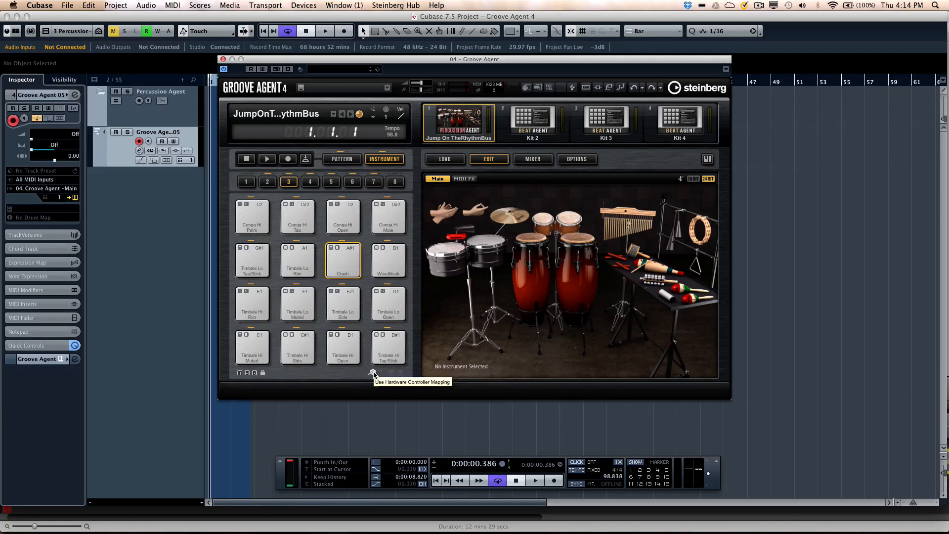
right_click(353, 211)
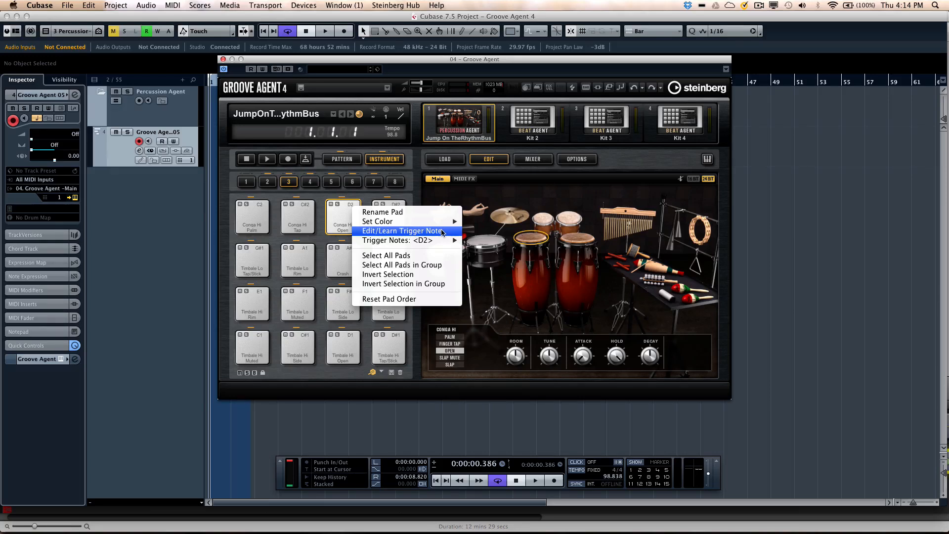
mouse_move(438, 242)
mouse_move(490, 245)
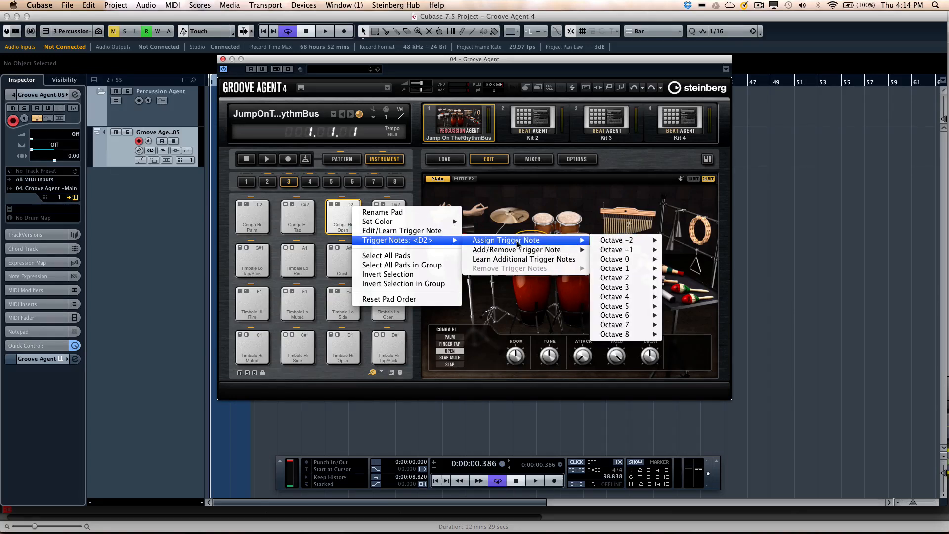
mouse_move(642, 259)
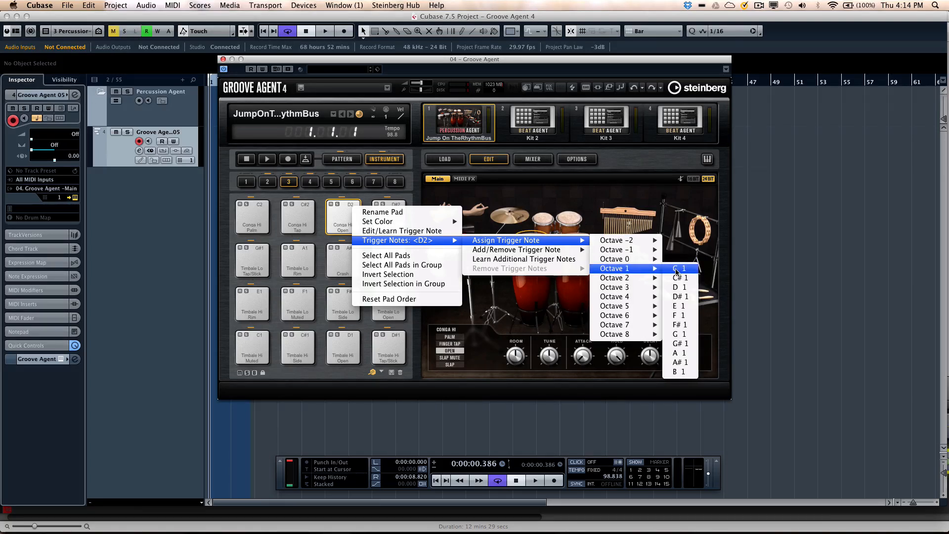
click(613, 194)
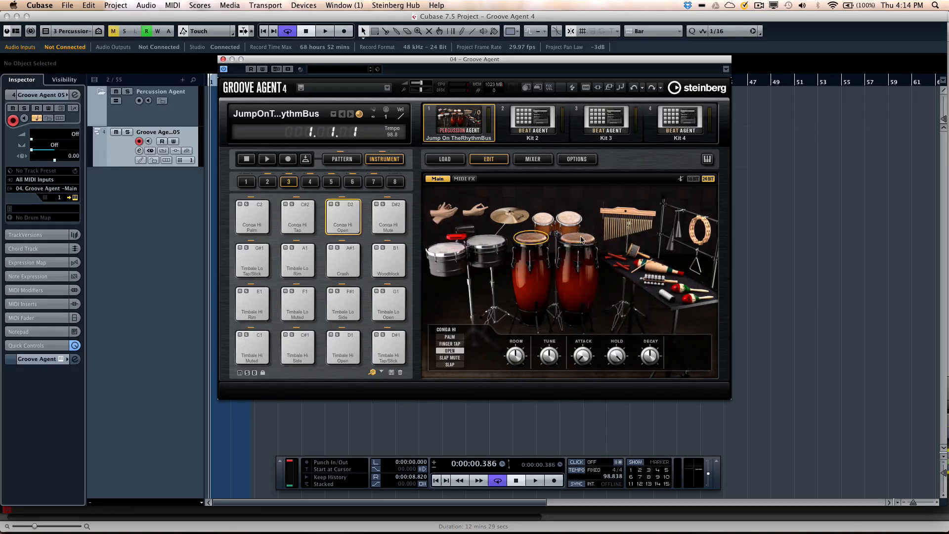
- Audition the congas, bongos, chimes and Timbale Lo again in the kit picture, comparing their sounds
click(554, 240)
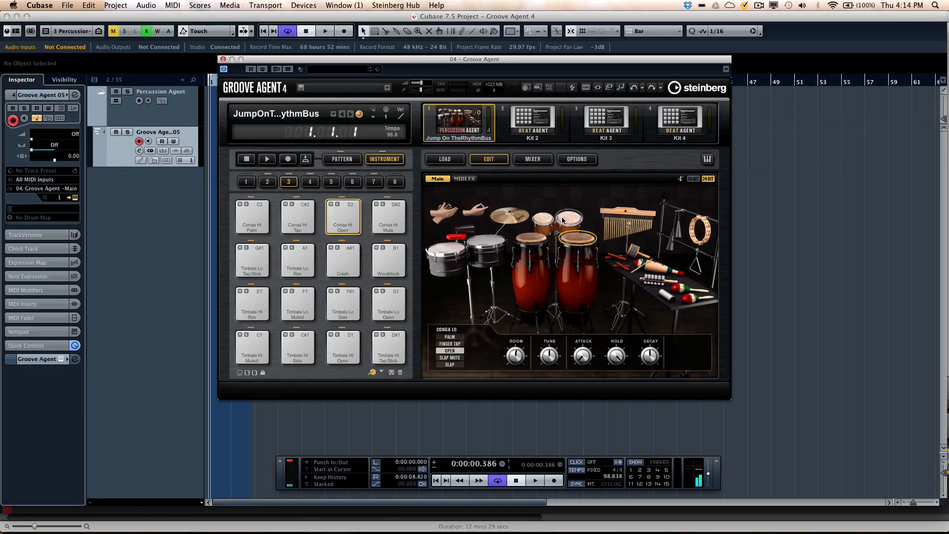
click(552, 223)
click(548, 222)
click(540, 238)
click(564, 240)
click(628, 217)
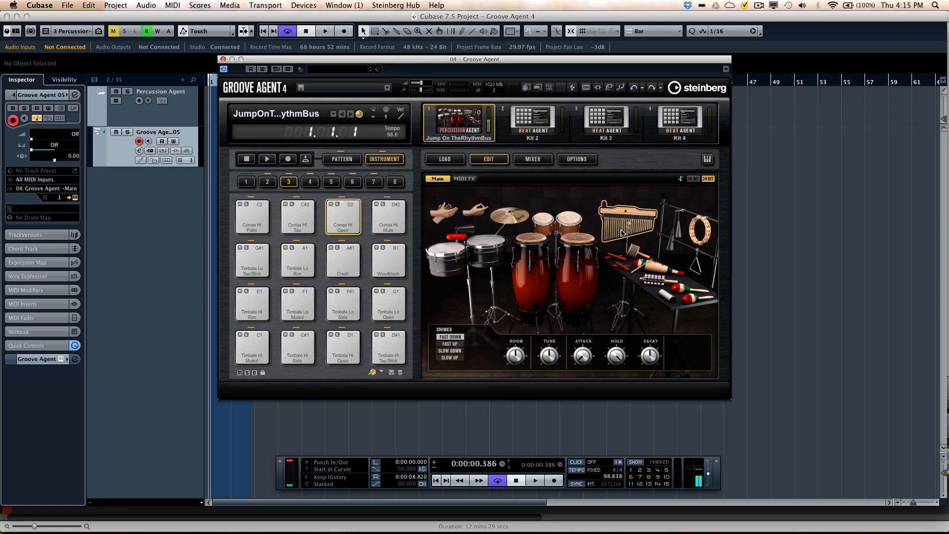
click(581, 250)
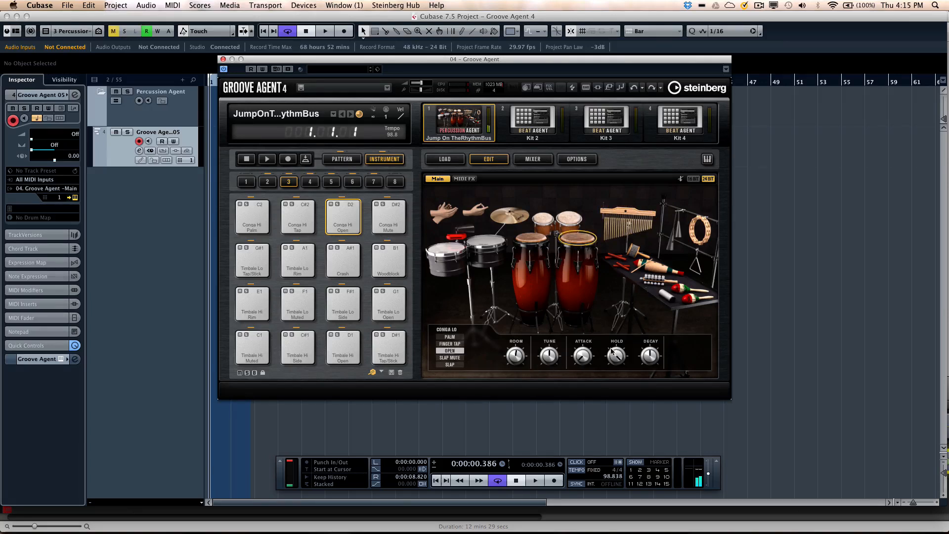
click(482, 244)
click(471, 247)
click(586, 246)
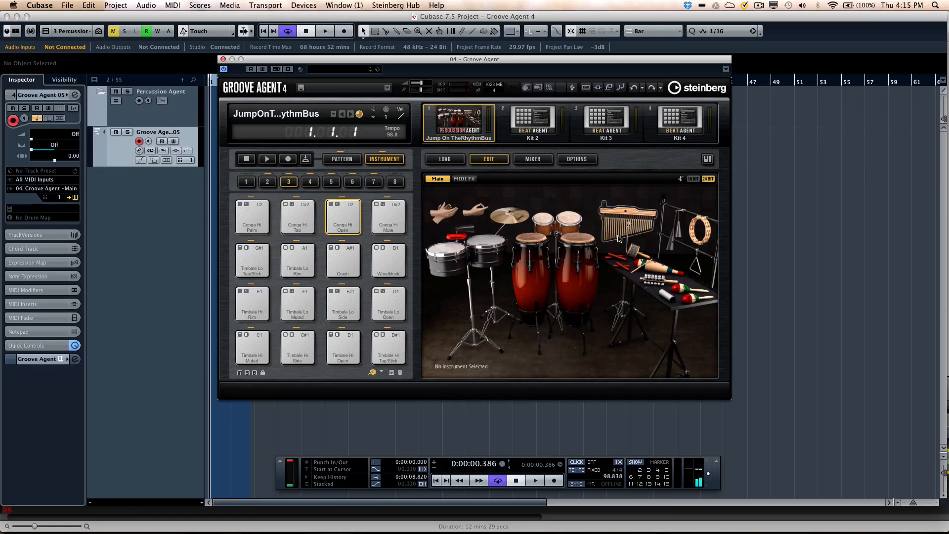
click(576, 241)
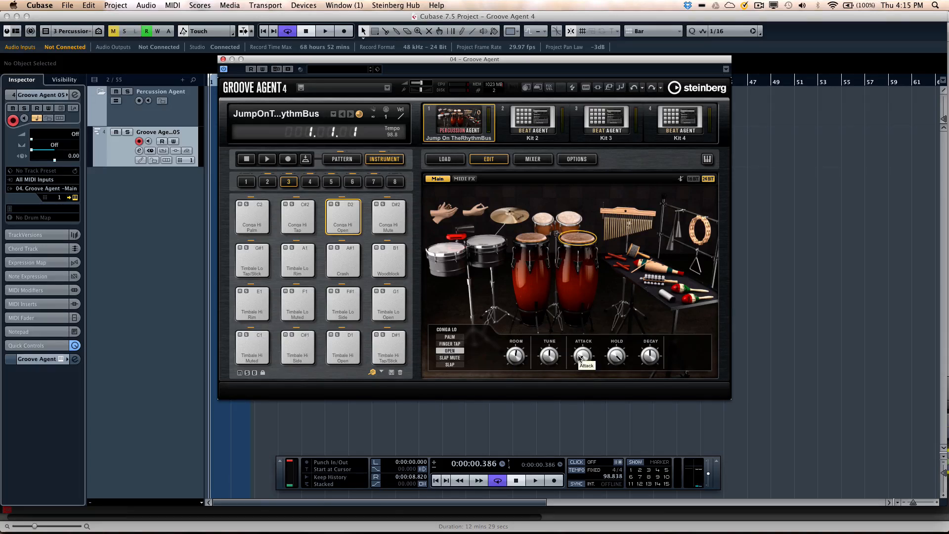
click(630, 230)
click(569, 220)
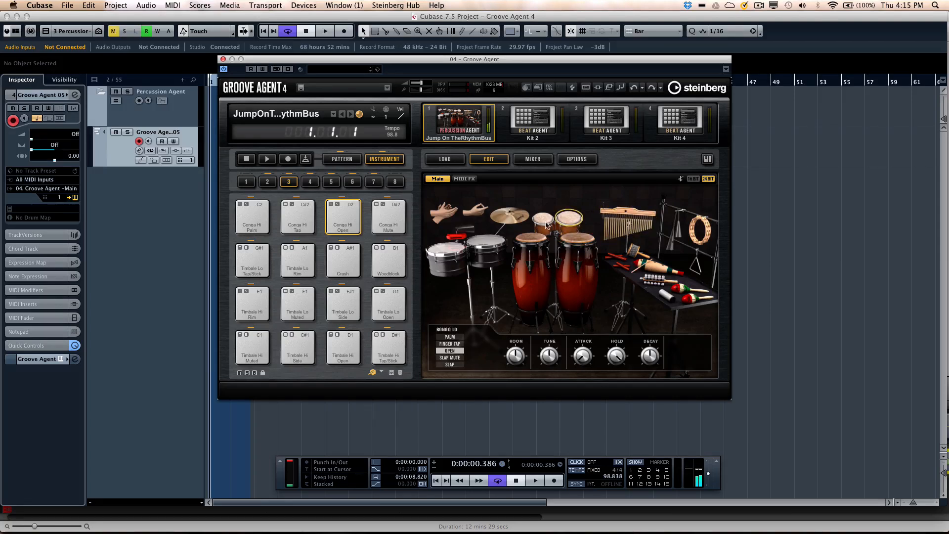
click(484, 243)
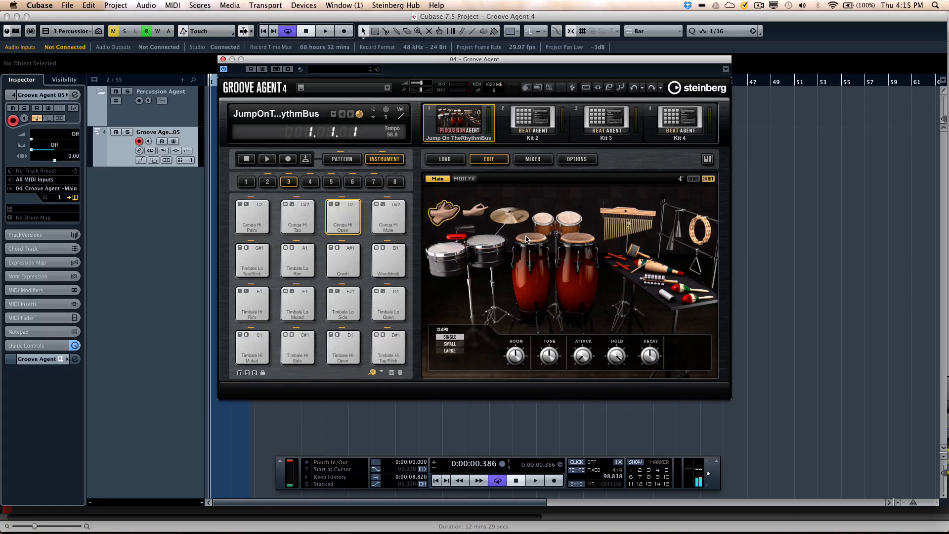
- Select the Conga Lo and audition its Palm, Finger Tap, Open, Slap Mute and Slap articulations, finishing on Open
click(561, 238)
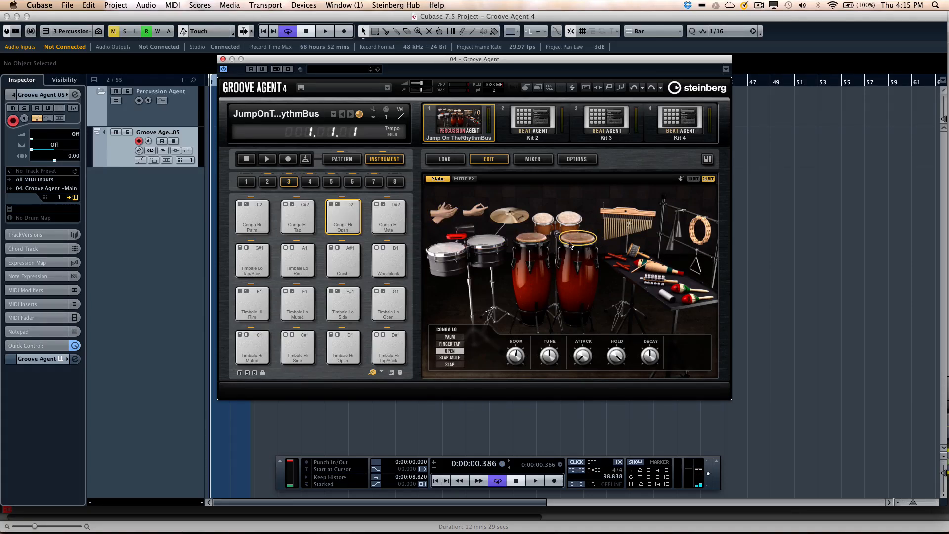
click(454, 336)
click(459, 338)
click(459, 343)
click(459, 350)
click(458, 357)
click(458, 364)
click(455, 352)
- Switch to the pattern pads, try Groove 6 and start playback of the Groove 7 pattern
click(346, 161)
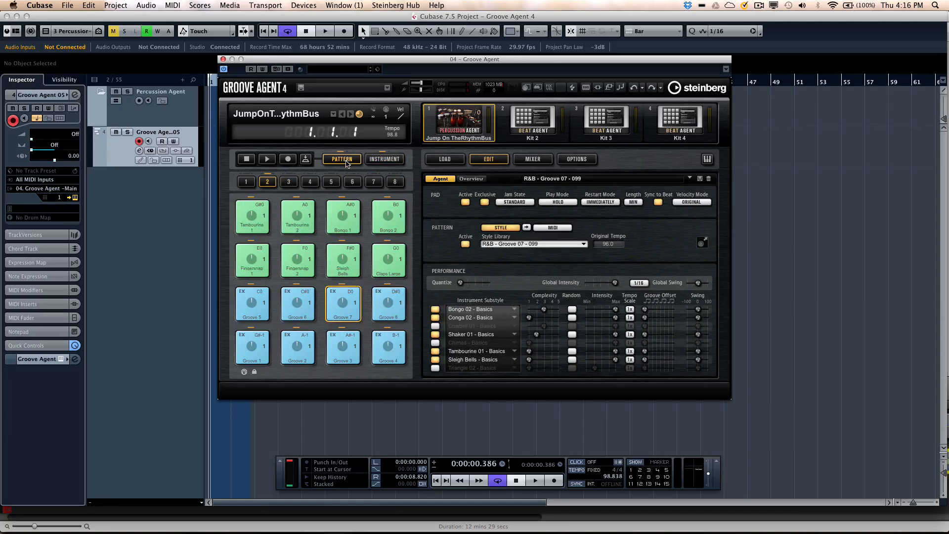
click(345, 164)
click(297, 300)
click(342, 303)
- Return to the instrument pads and show the MIDI FX edit settings for the Conga Hi Open pad
click(445, 158)
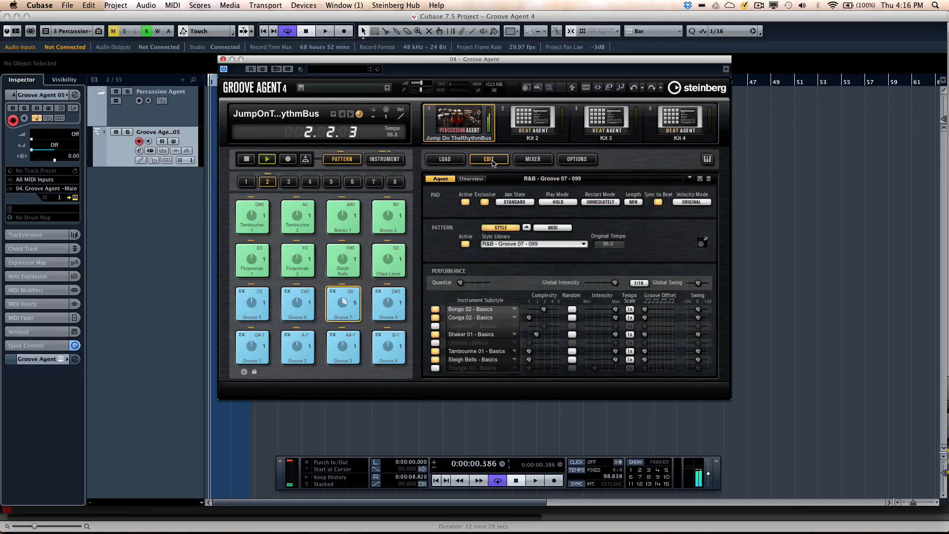
click(457, 160)
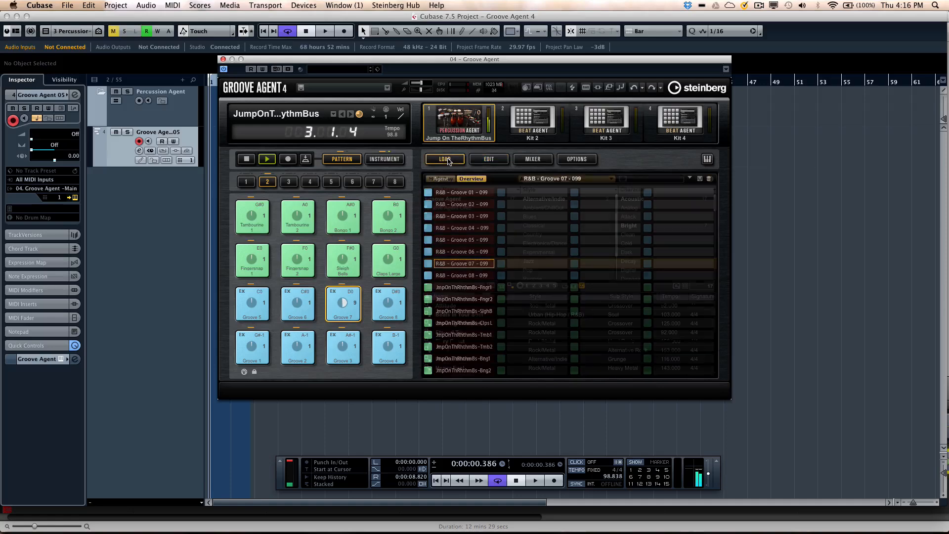
click(391, 161)
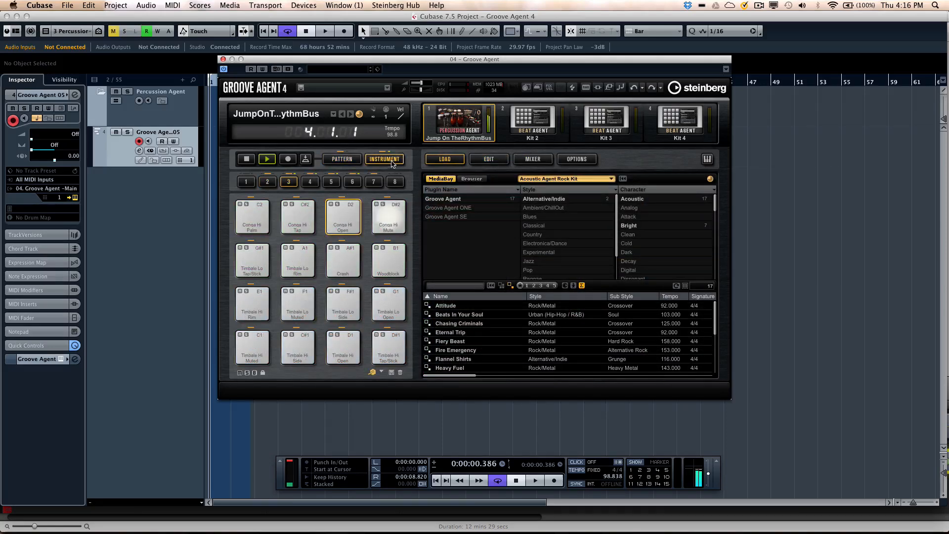
click(488, 159)
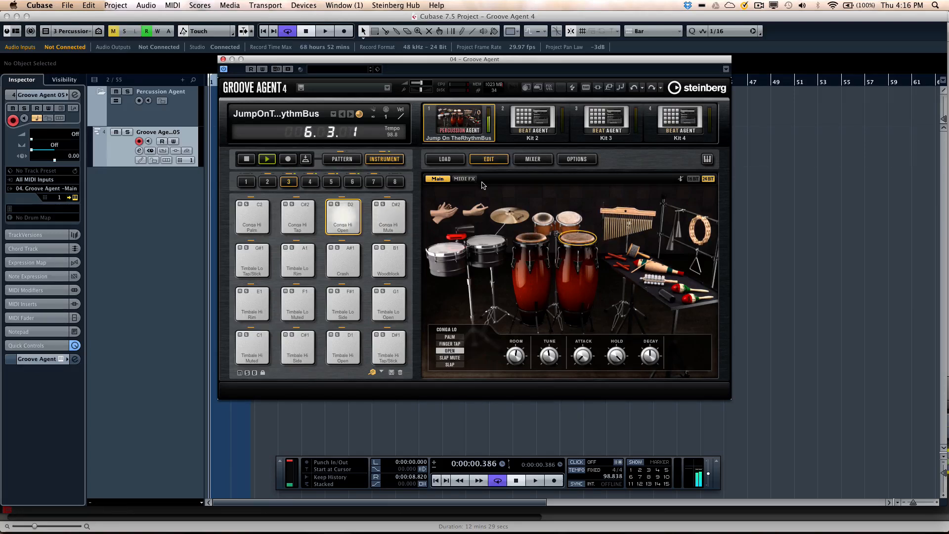
click(464, 178)
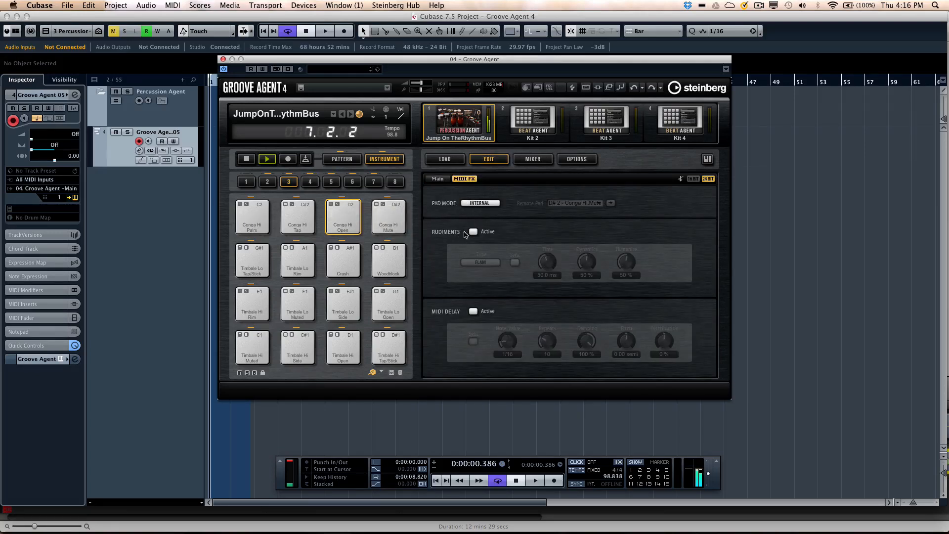
- Activate the Flam rudiment on the Bongo Lo Open pad, and try its MIDI delay with an adjusted pitch before switching the delay off
click(311, 182)
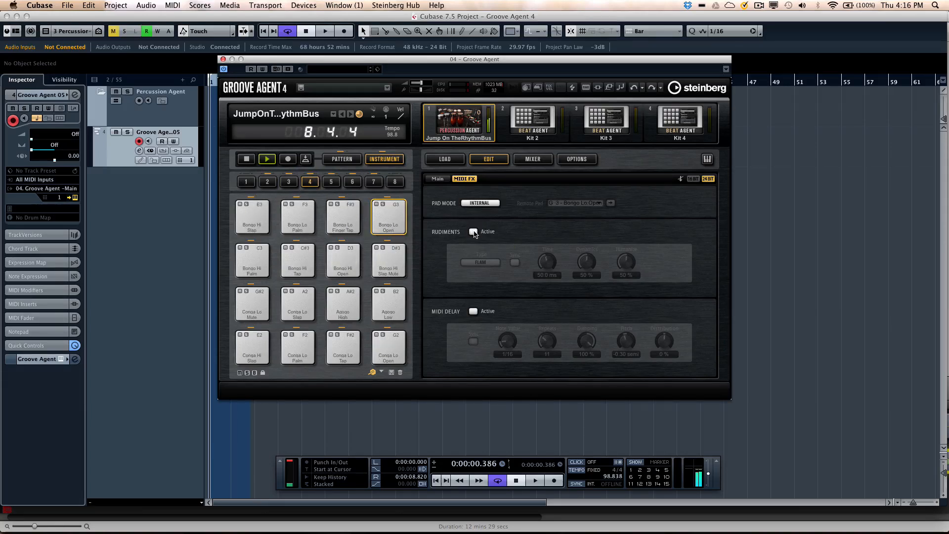
click(473, 232)
click(473, 311)
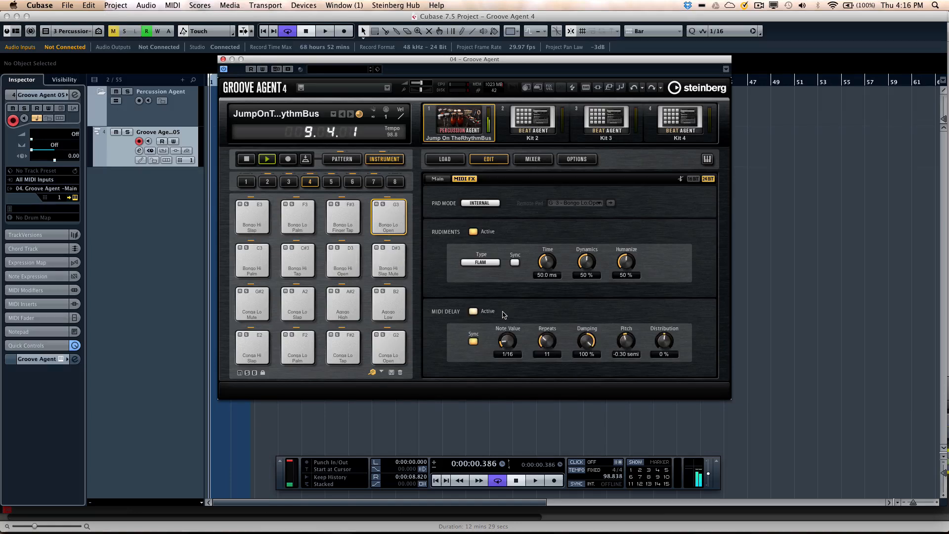
drag(631, 345, 627, 337)
click(474, 312)
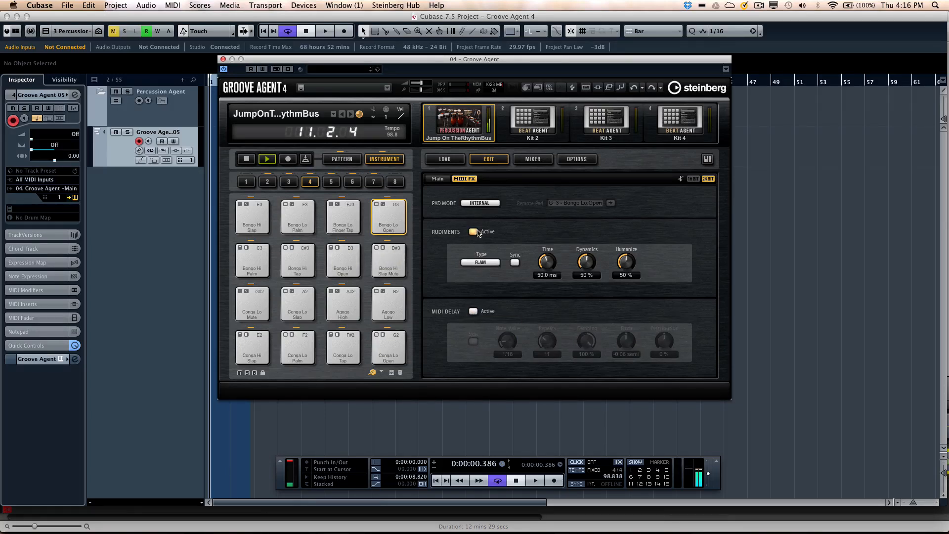
- Return to the kit picture, stop the pattern playback and select the Conga Lo
click(437, 178)
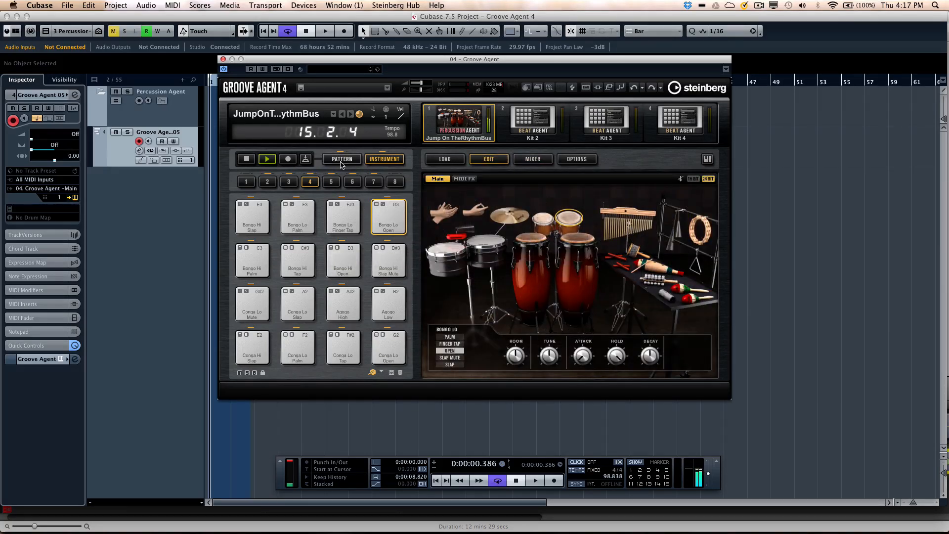
click(247, 159)
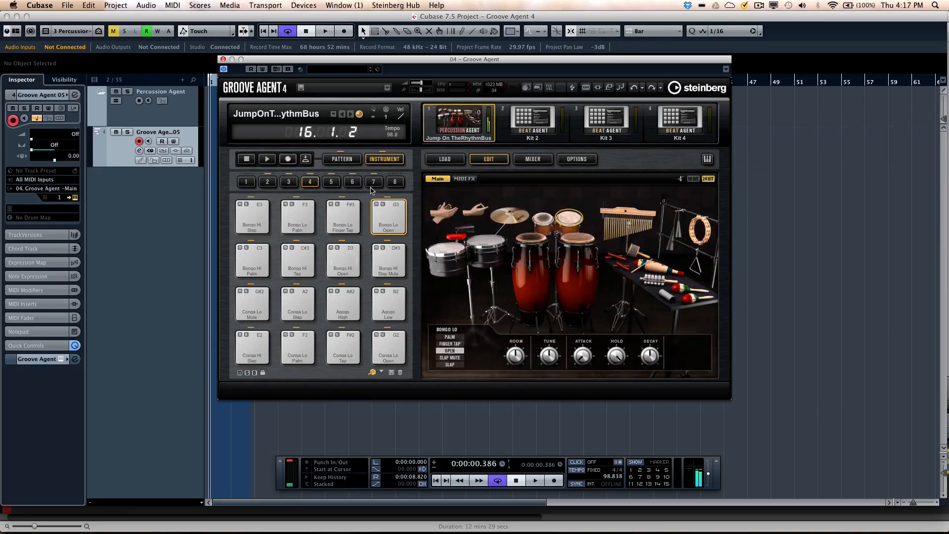
click(570, 240)
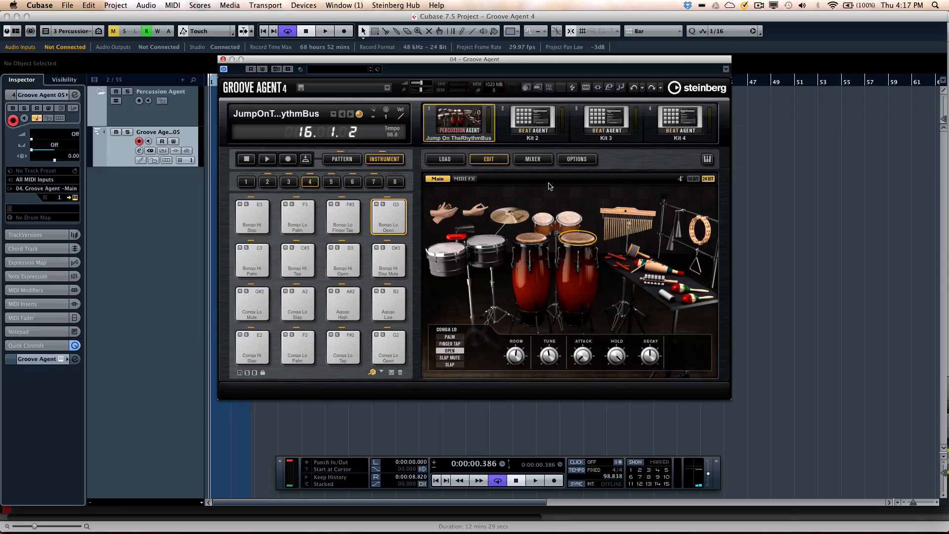
- Show the agent mixer and examine the instrument channels in banks A, B, C and D, ending on bank A
click(535, 162)
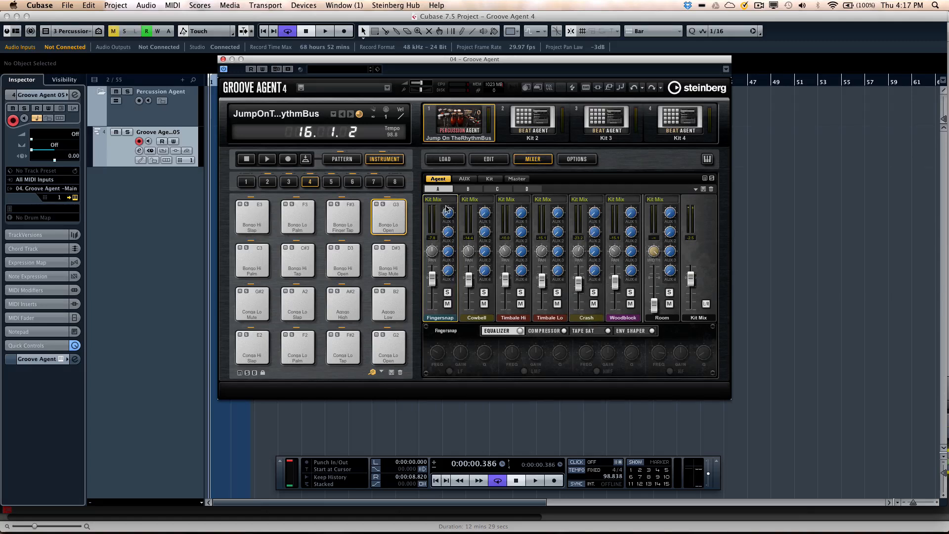
click(470, 190)
click(500, 190)
click(528, 190)
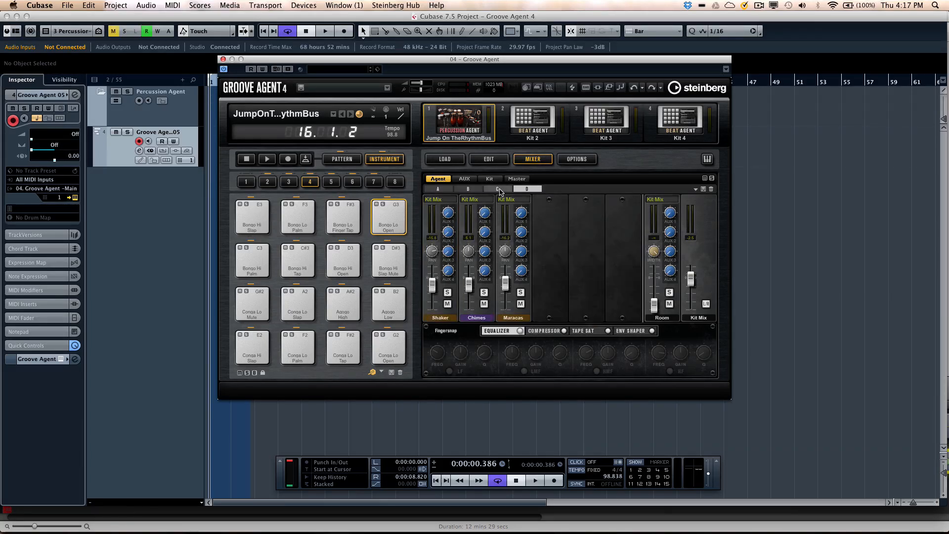
click(497, 190)
click(468, 190)
click(437, 189)
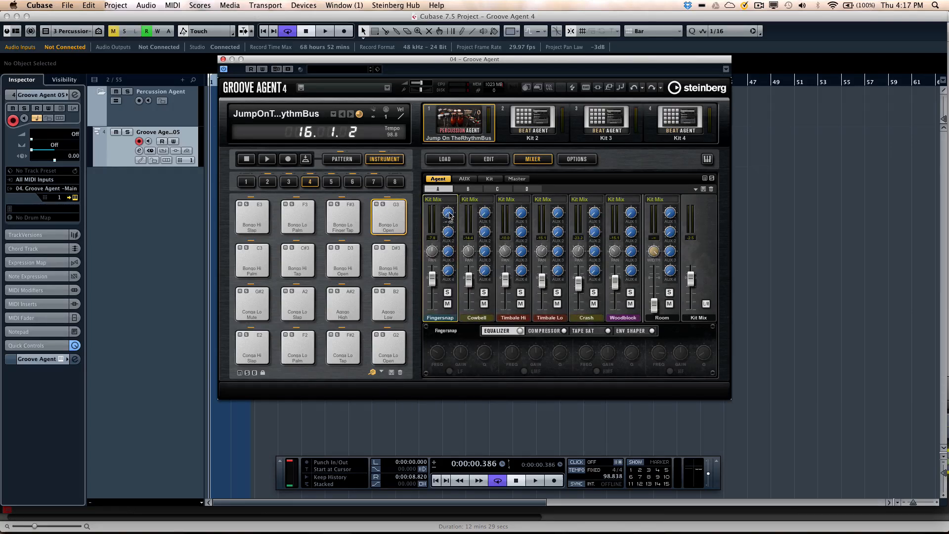
- Turn on the equalizer, compressor, tape saturator and envelope shaper for the Fingersnap channel
click(519, 331)
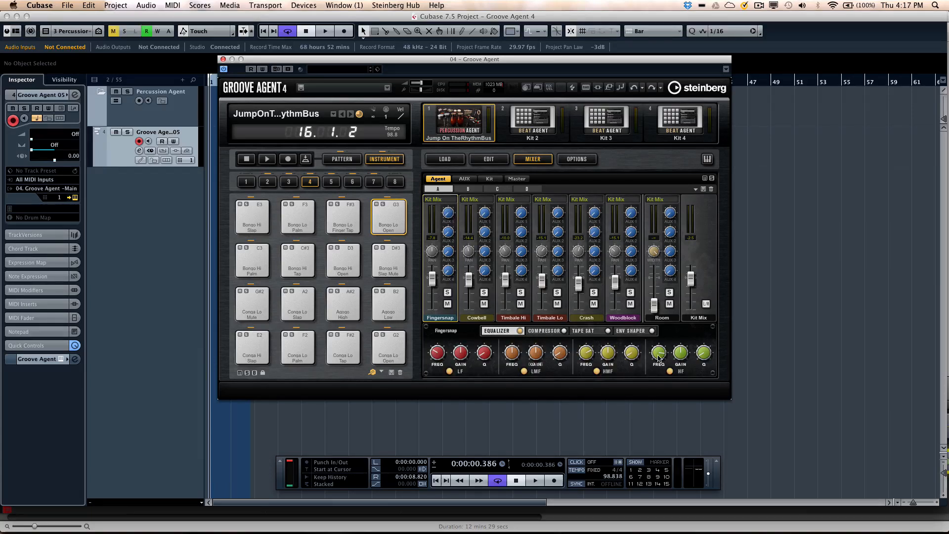
click(552, 335)
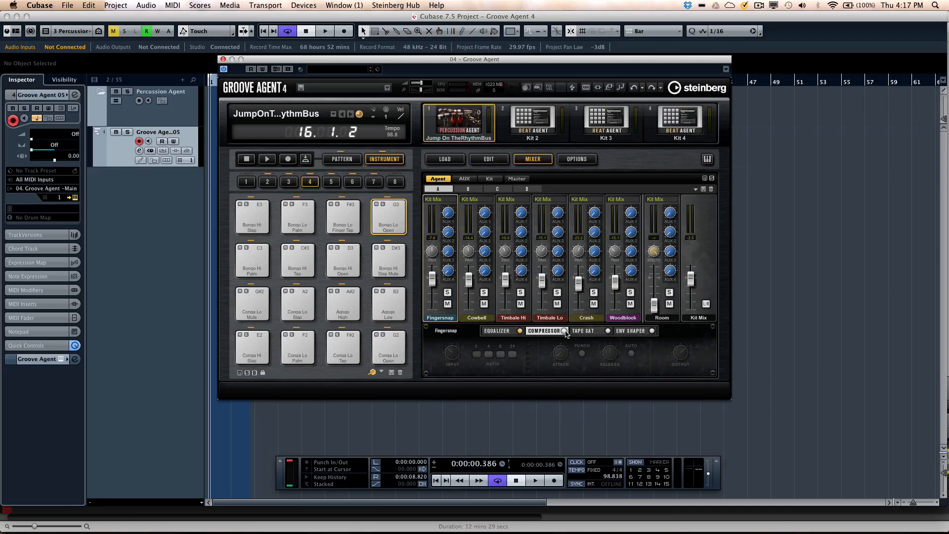
click(611, 334)
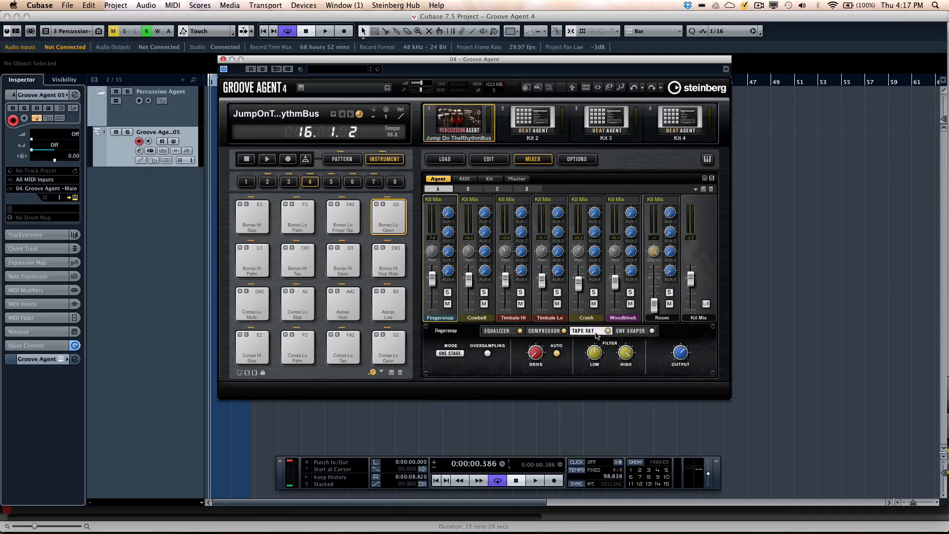
click(641, 332)
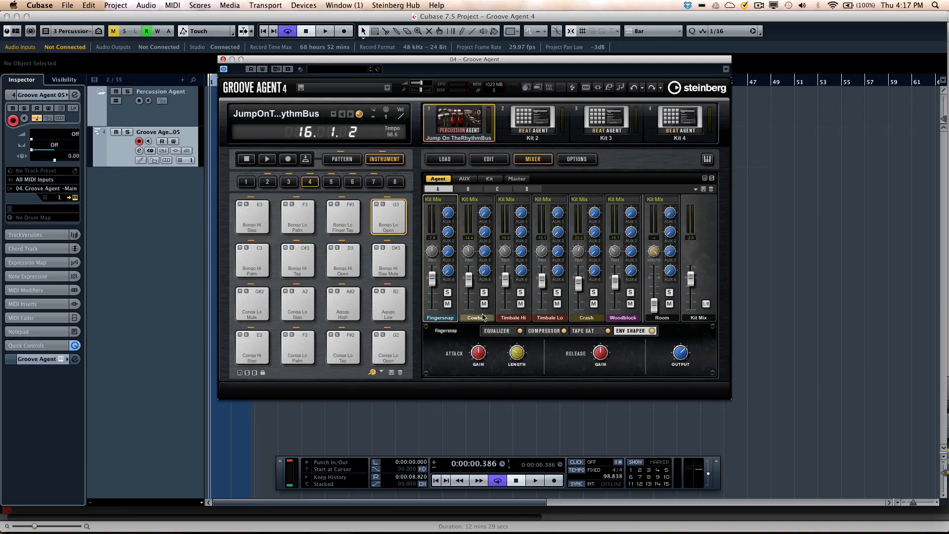
- Adjust the Cowbell channel's level and turn on its envelope shaper
drag(471, 303, 470, 278)
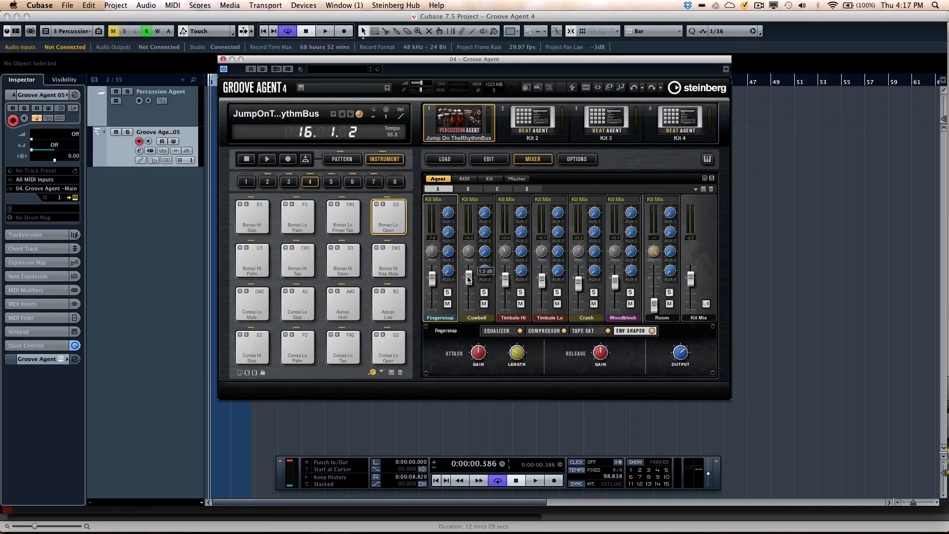
drag(472, 311, 473, 337)
click(469, 319)
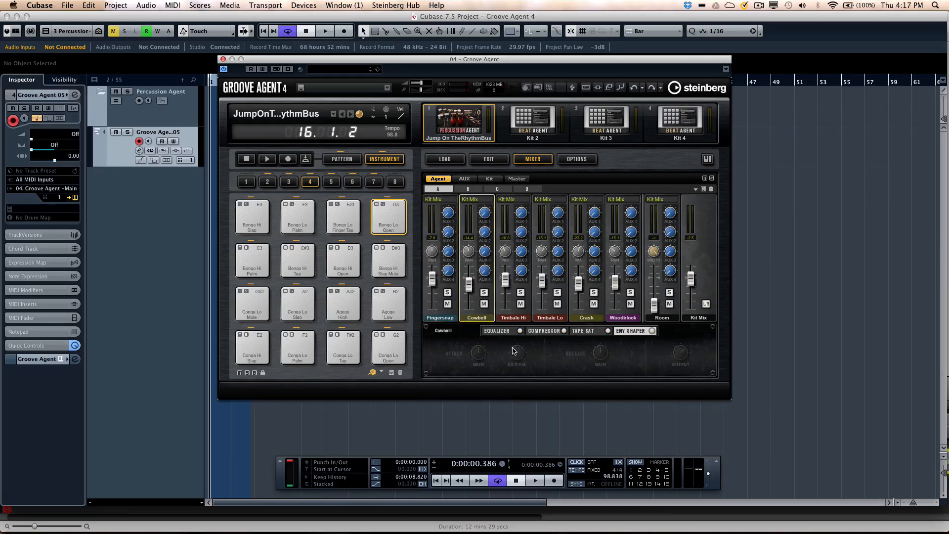
click(652, 330)
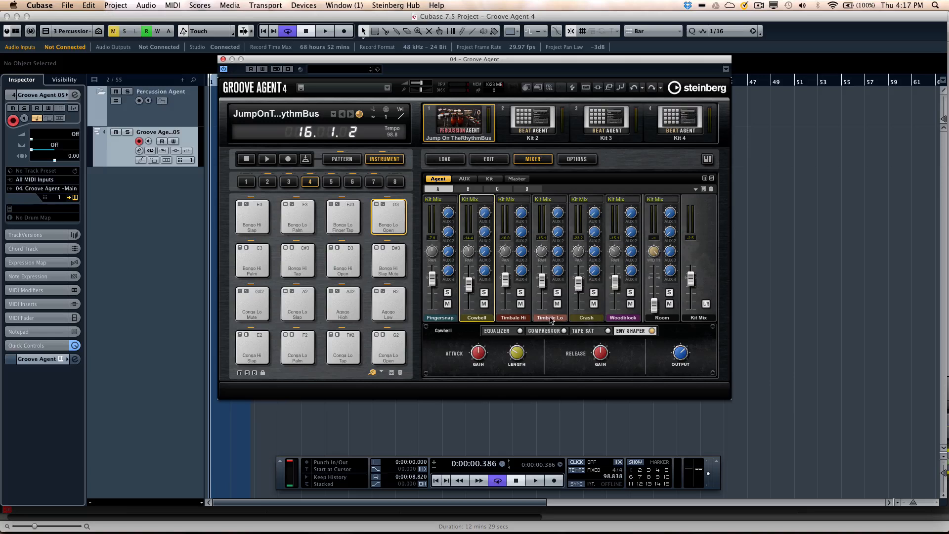
- Turn on tape saturation for the Crash channel and adjust the Woodblock channel's level
click(588, 319)
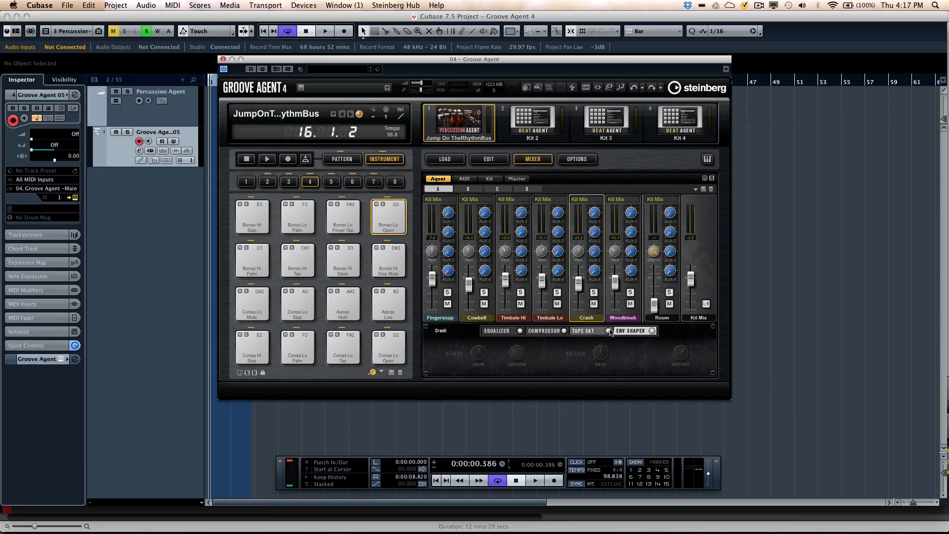
click(617, 310)
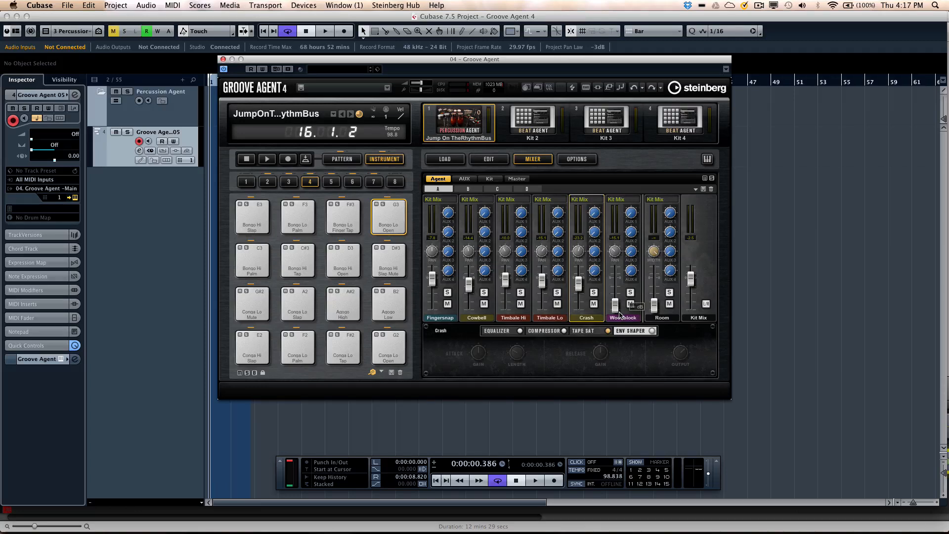
click(598, 332)
drag(615, 306, 615, 282)
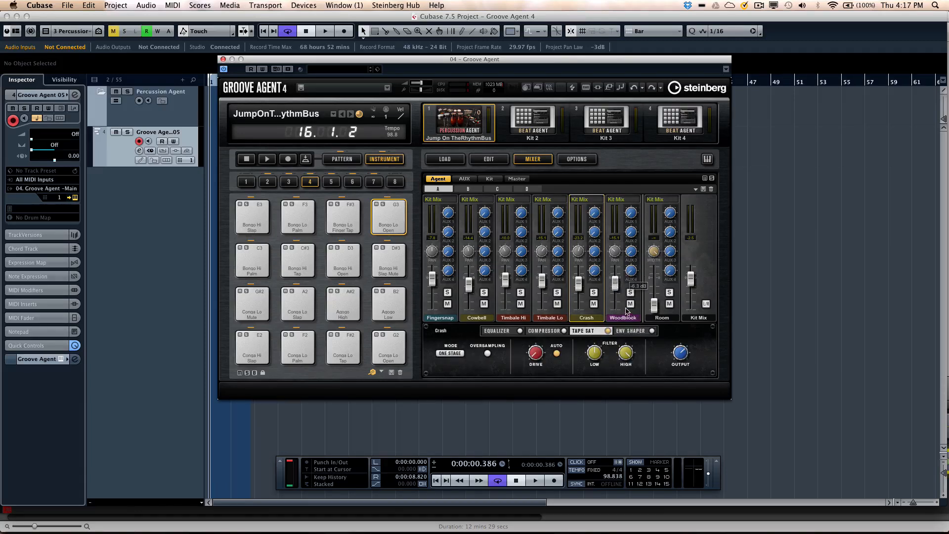
- Turn on the compressor for the Woodblock channel and compare its controls with the channel's equalizer page
click(625, 317)
click(530, 334)
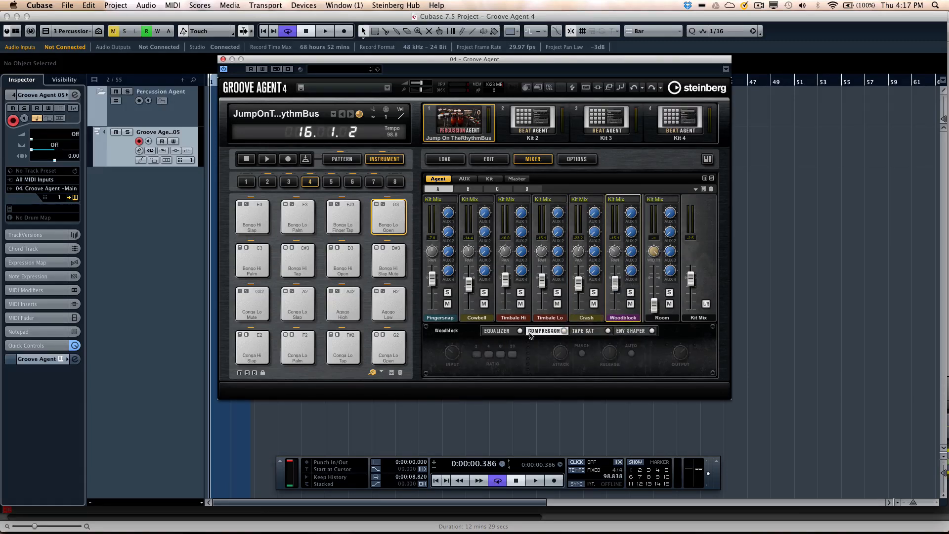
click(565, 332)
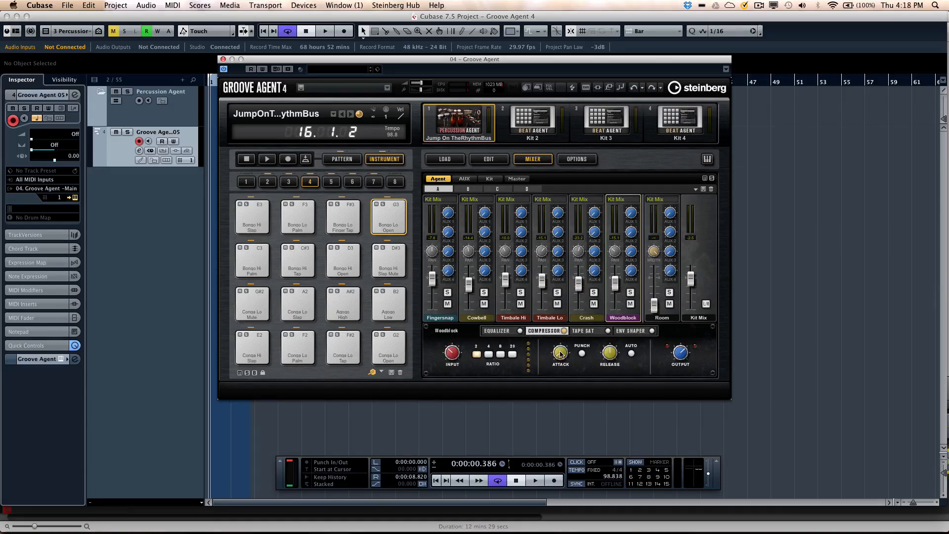
click(496, 335)
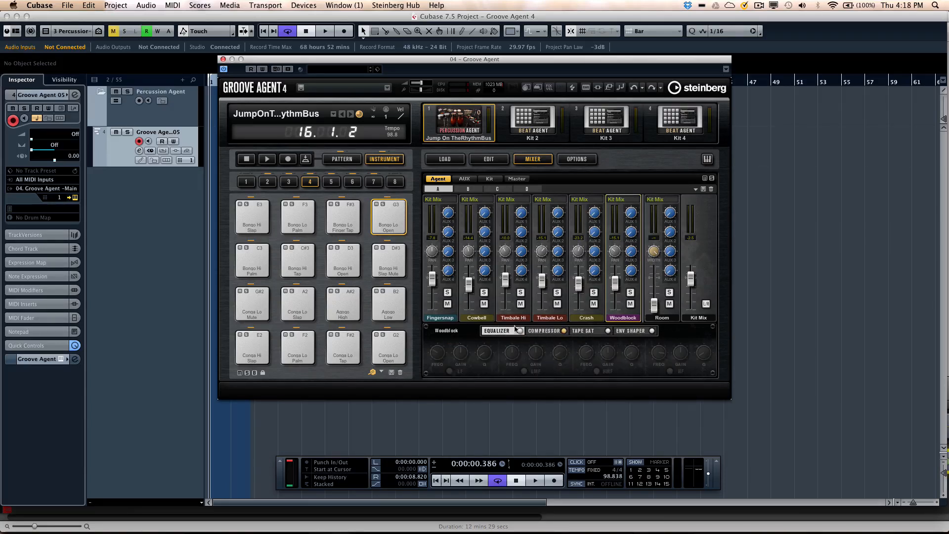
click(540, 335)
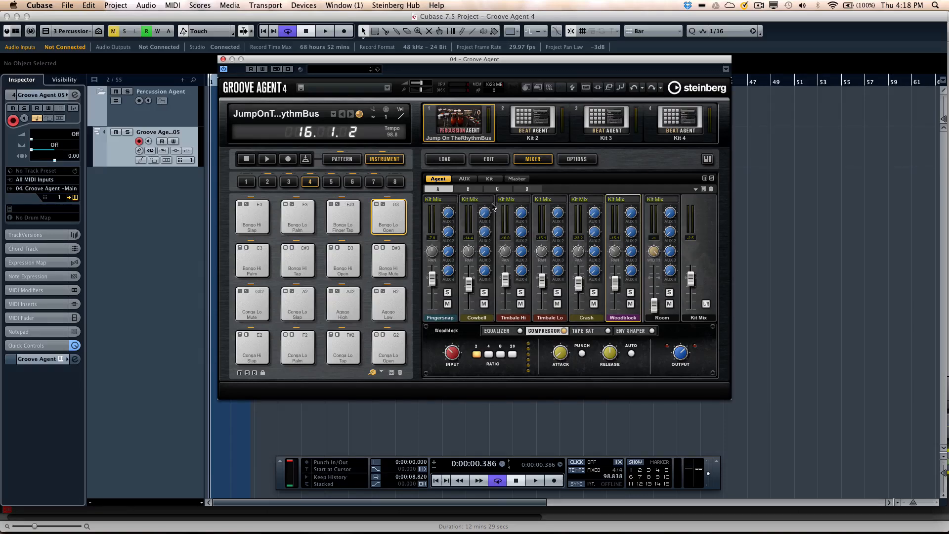
- Examine the mixer's Master, AUX and Kit pages with their output buses and effect slots
click(518, 178)
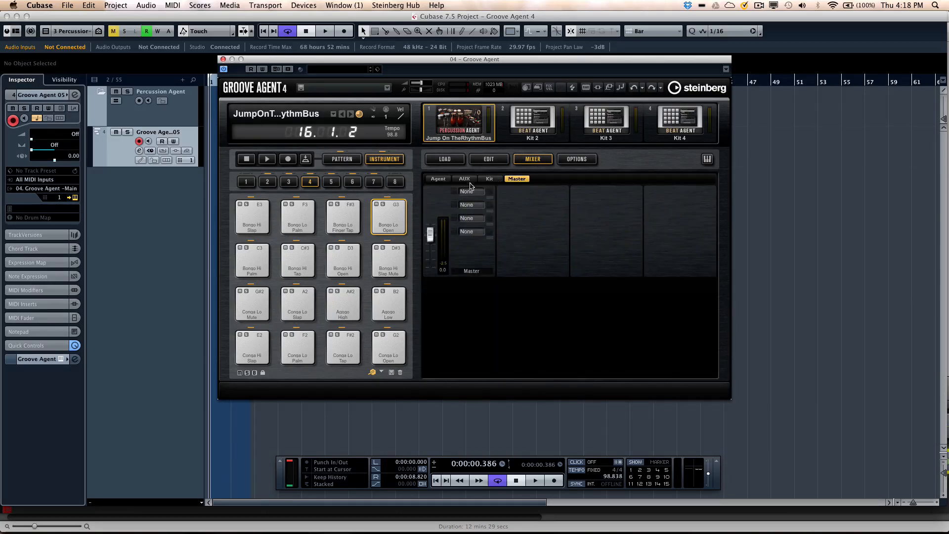
click(465, 179)
click(525, 180)
click(485, 181)
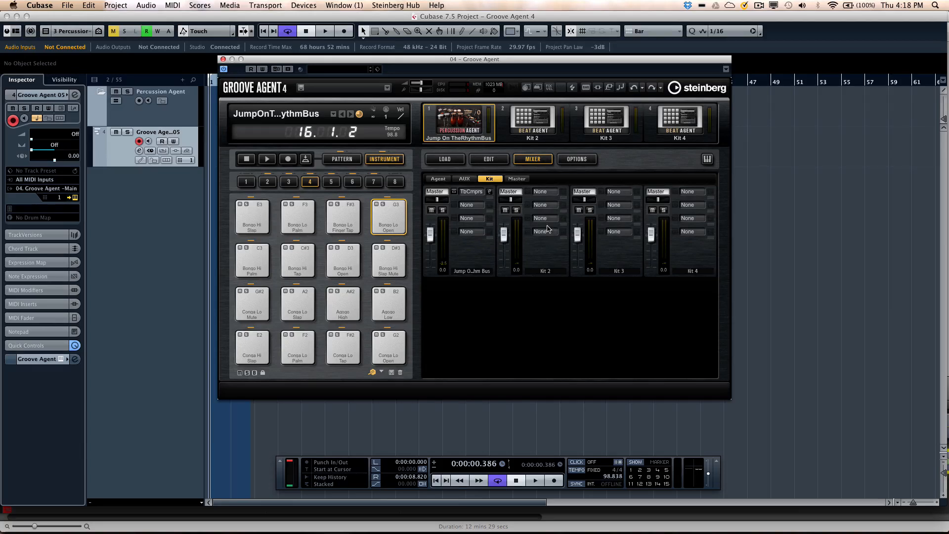
- Load the REVerence effect into the first insert slot of AUX FX 1
click(474, 178)
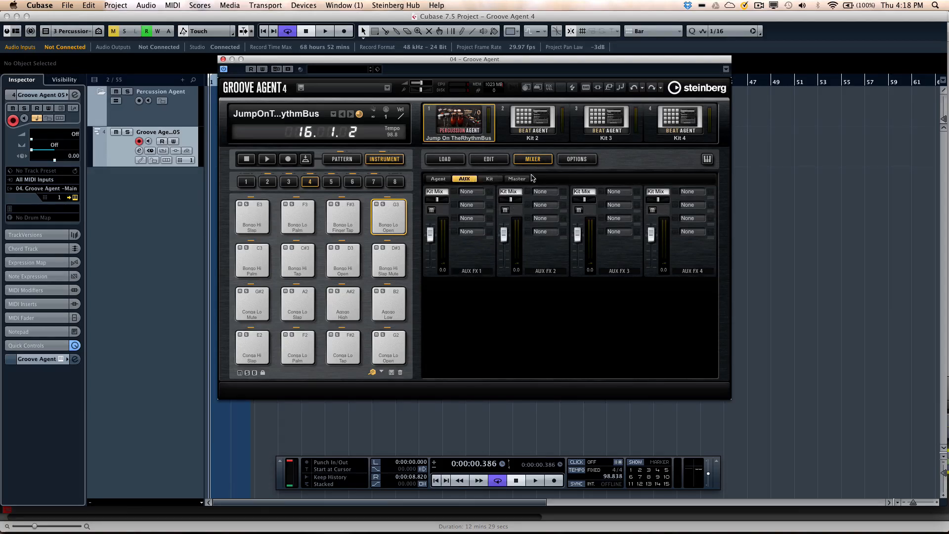
click(474, 193)
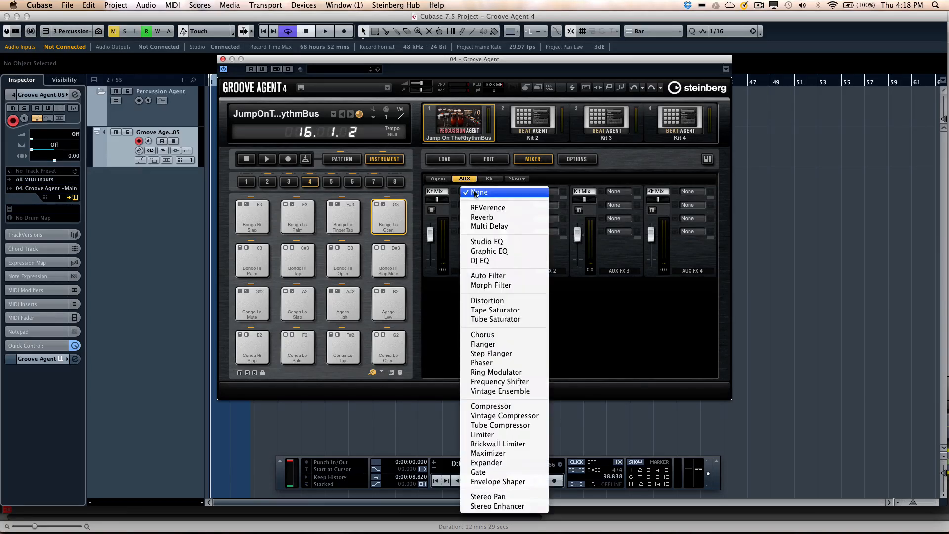
click(502, 207)
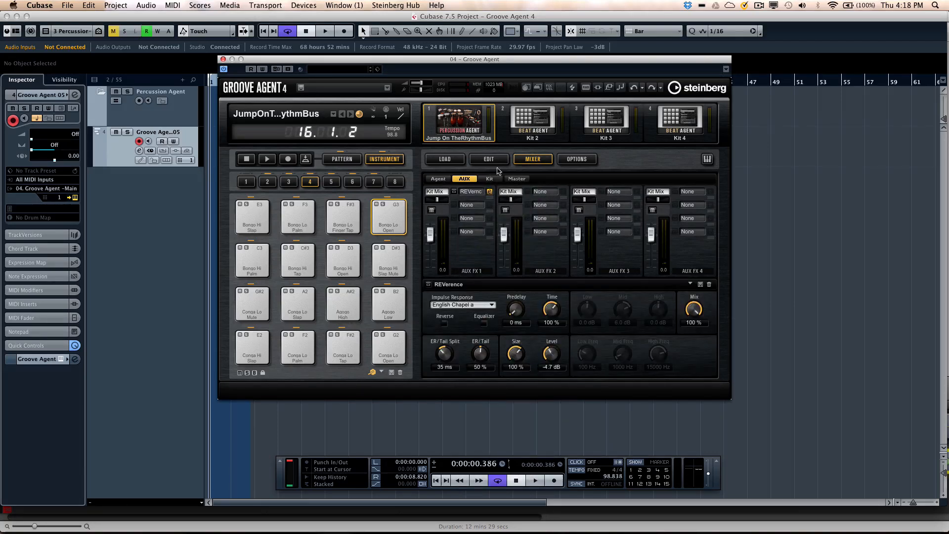
- Adjust the Cowbell channel's AUX 1 send, and view the automation and CC options for the Woodblock compressor's input gain
click(439, 180)
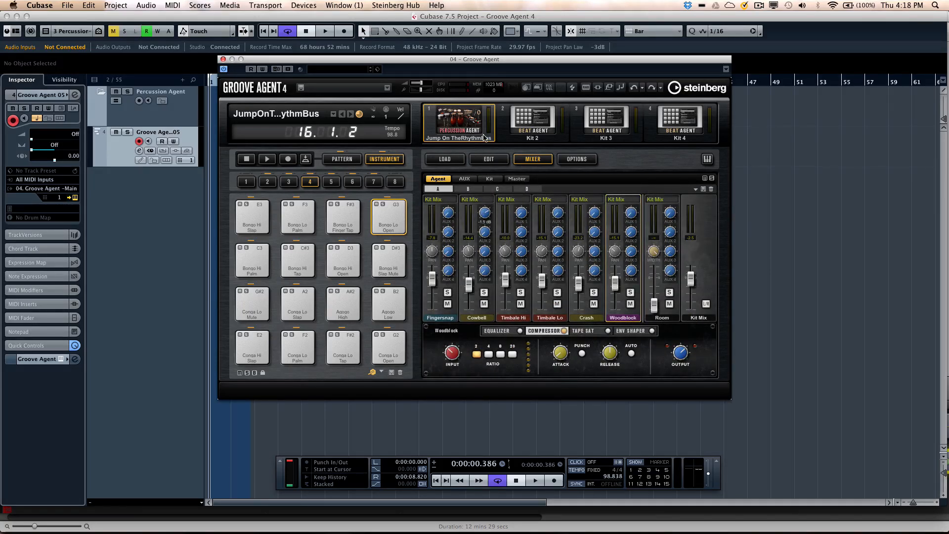
drag(478, 70, 476, 231)
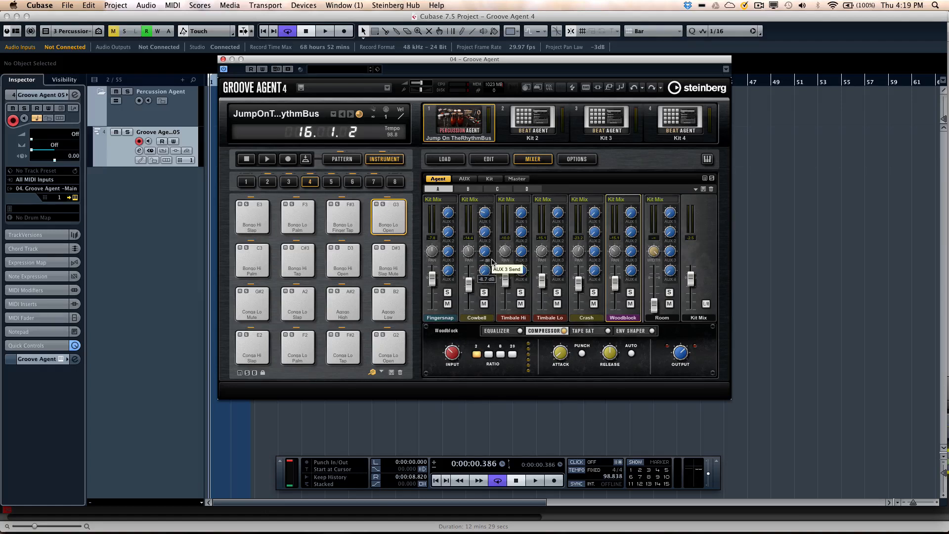
right_click(455, 354)
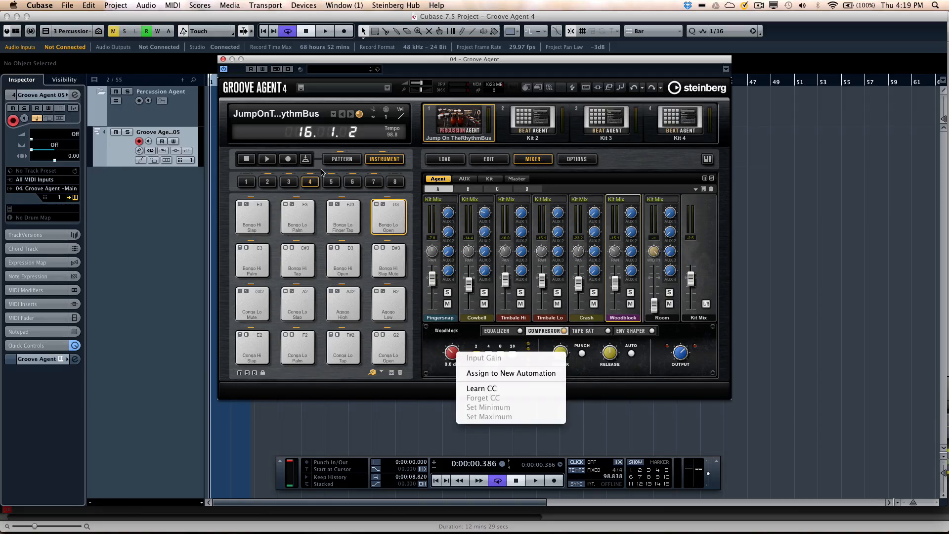
click(272, 159)
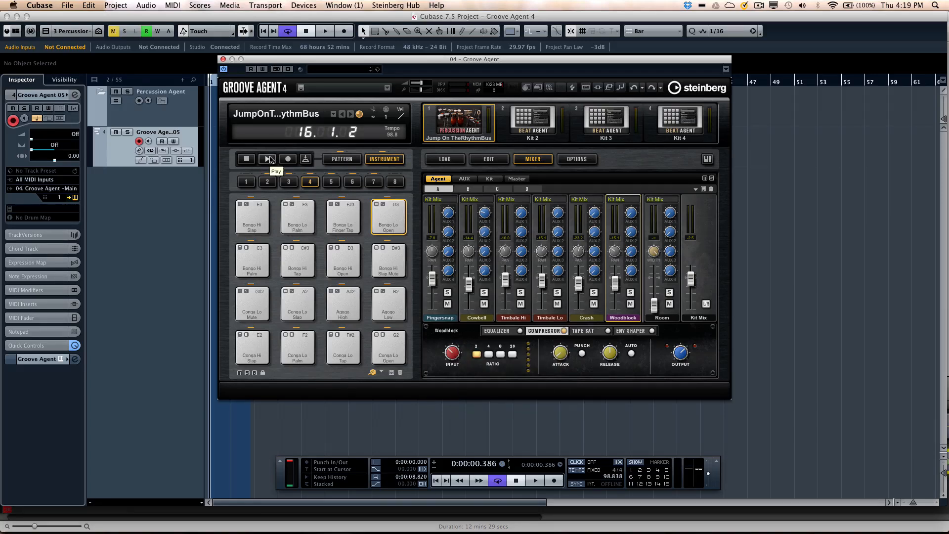
- Show the pattern pads and open the edit overview of the patterns assigned to them
click(344, 158)
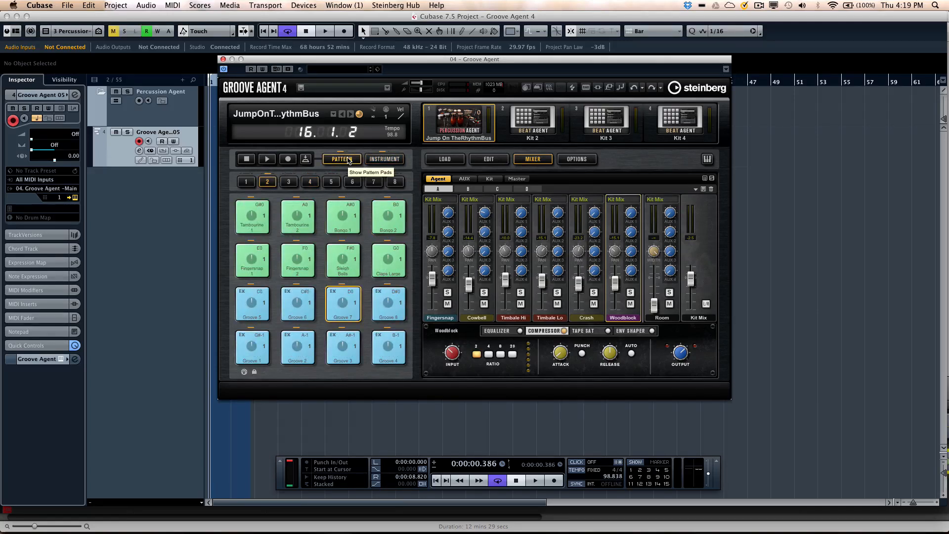
click(348, 160)
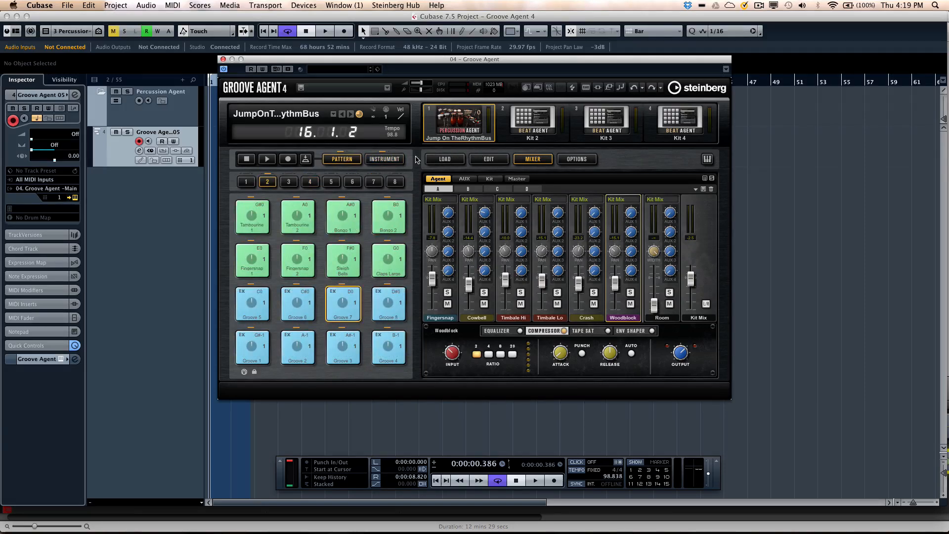
click(490, 158)
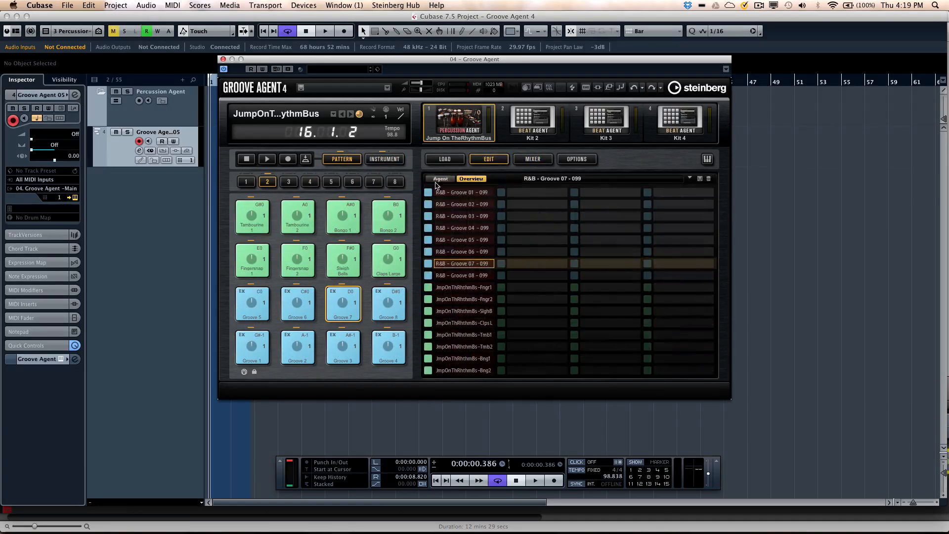
- Show the Groove 7 pad's agent settings, play it, and deactivate the Conga 02, Shaker 01, Tambourine 01 and Sleigh Bells rows
click(441, 178)
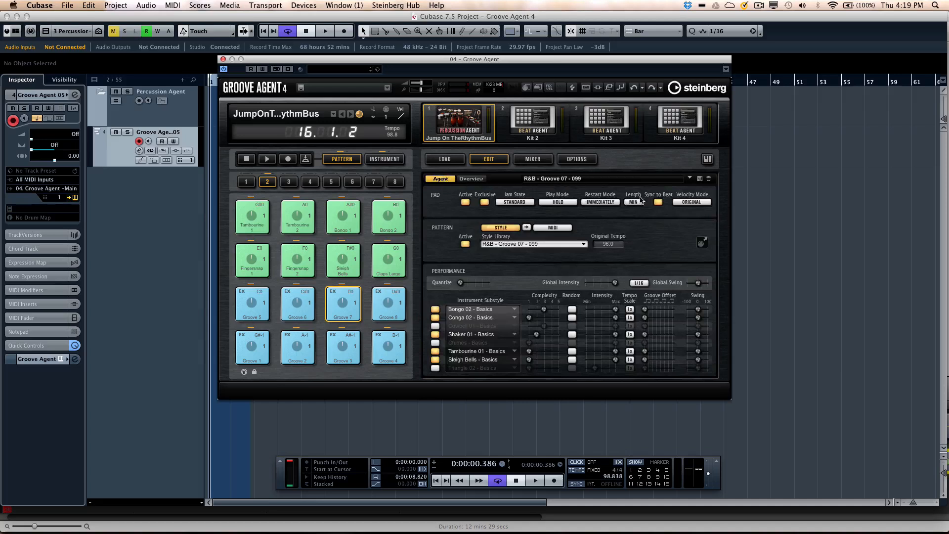
click(351, 299)
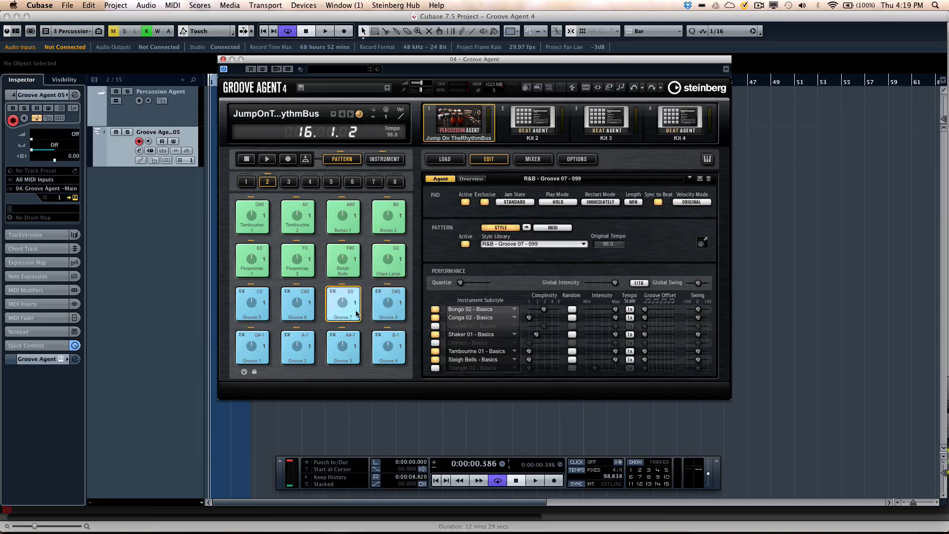
click(435, 317)
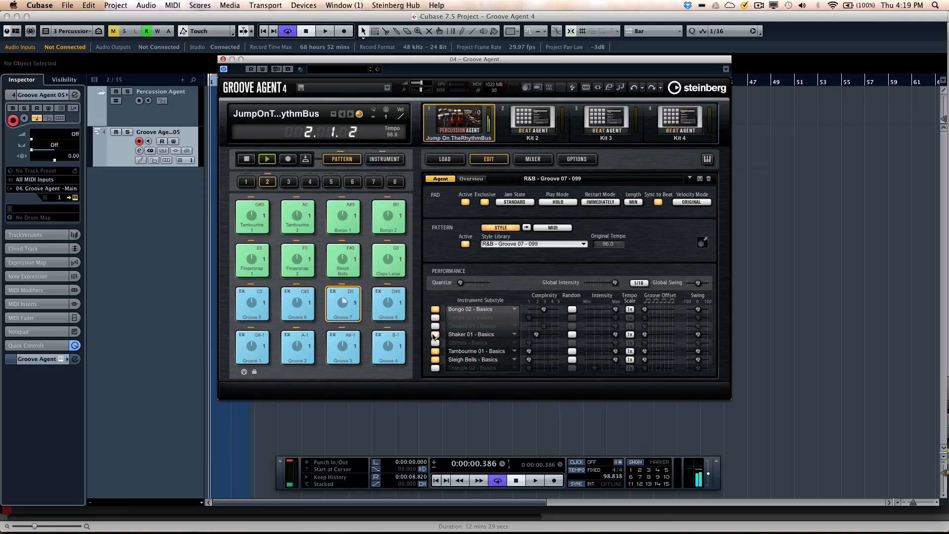
click(435, 334)
click(435, 351)
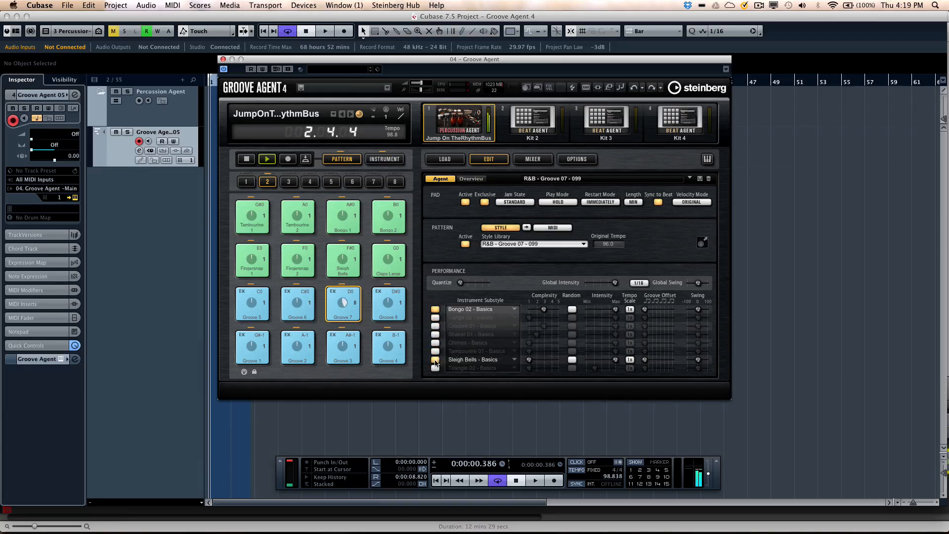
click(434, 359)
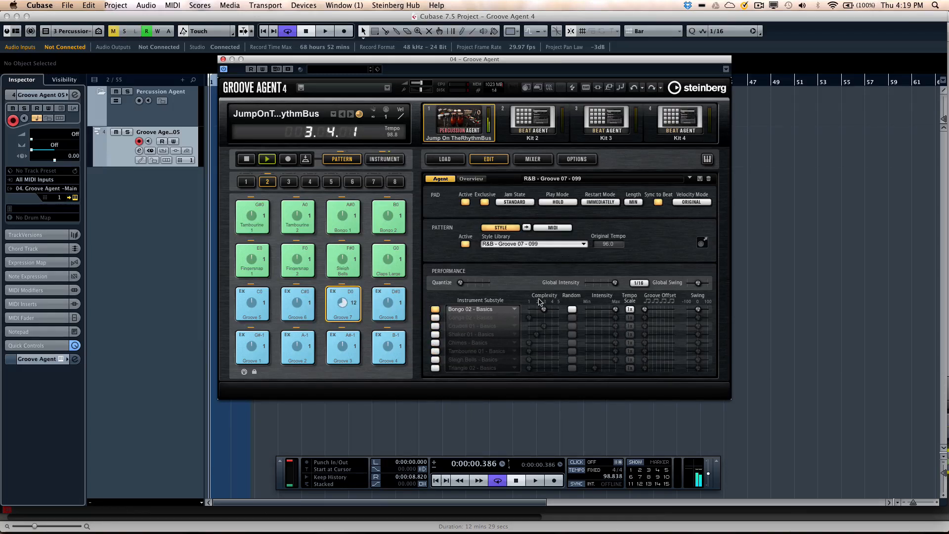
- Browse the substyles available for the Bongo 02 row, try its complexity setting and shift its groove offset
click(515, 309)
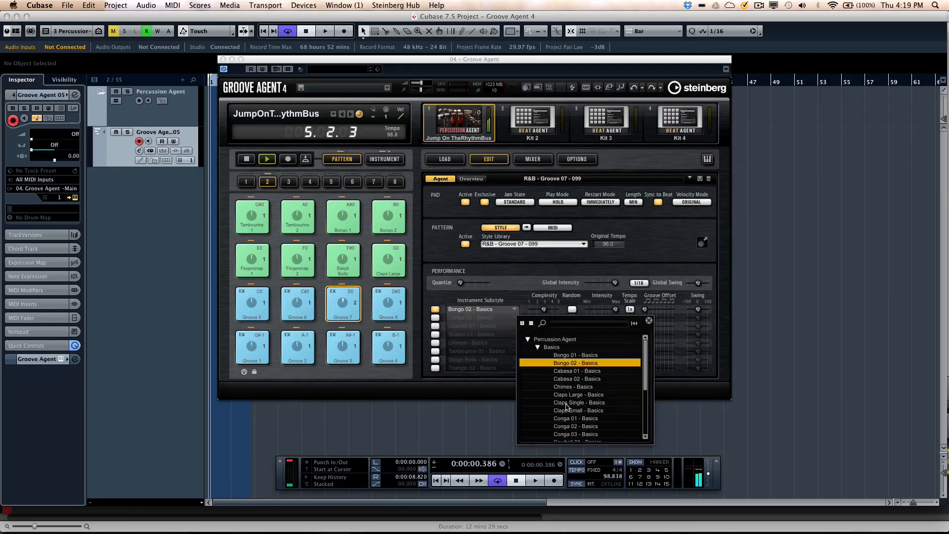
click(530, 292)
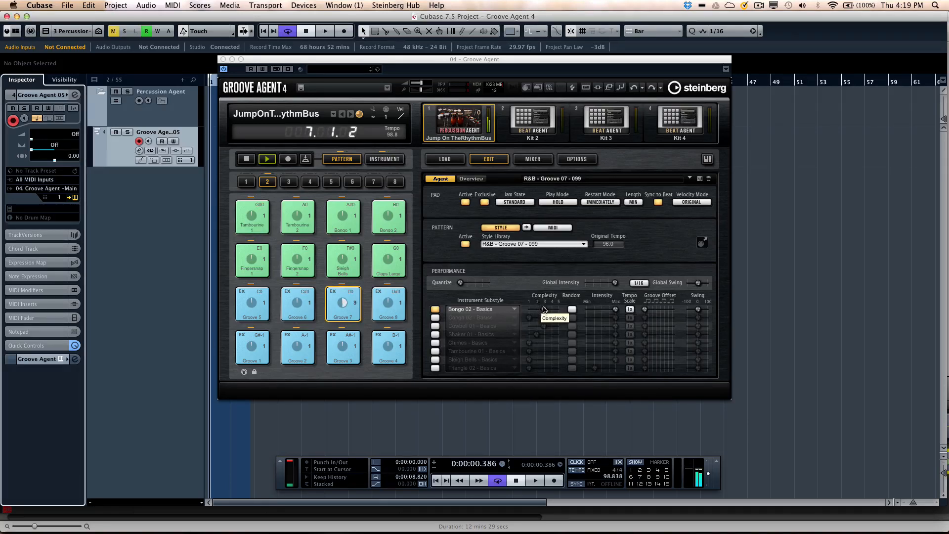
mouse_move(543, 310)
mouse_down()
mouse_move(521, 312)
mouse_move(560, 307)
mouse_move(544, 309)
mouse_up()
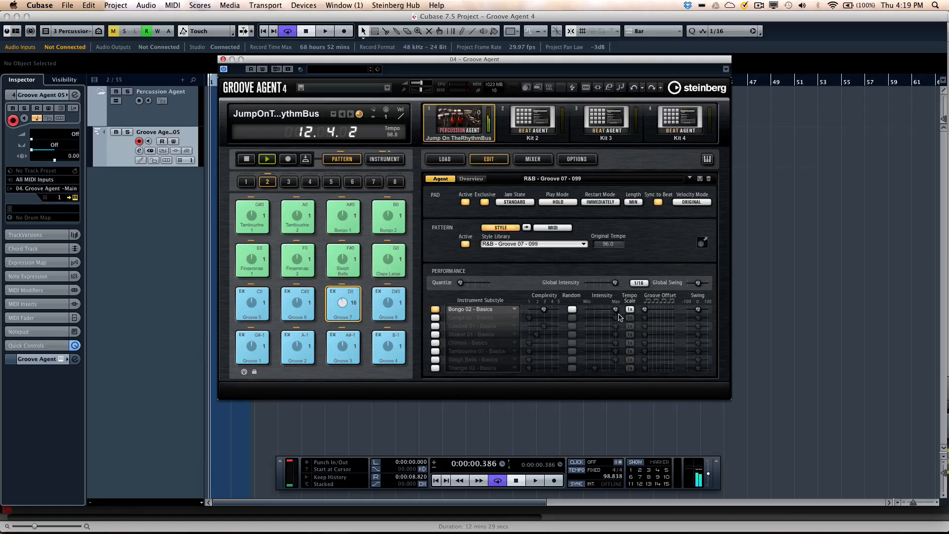
drag(619, 311, 654, 310)
- Try the 2x and 1/2 tempo scales on the Bongo 02 row and return it to 1x
click(633, 310)
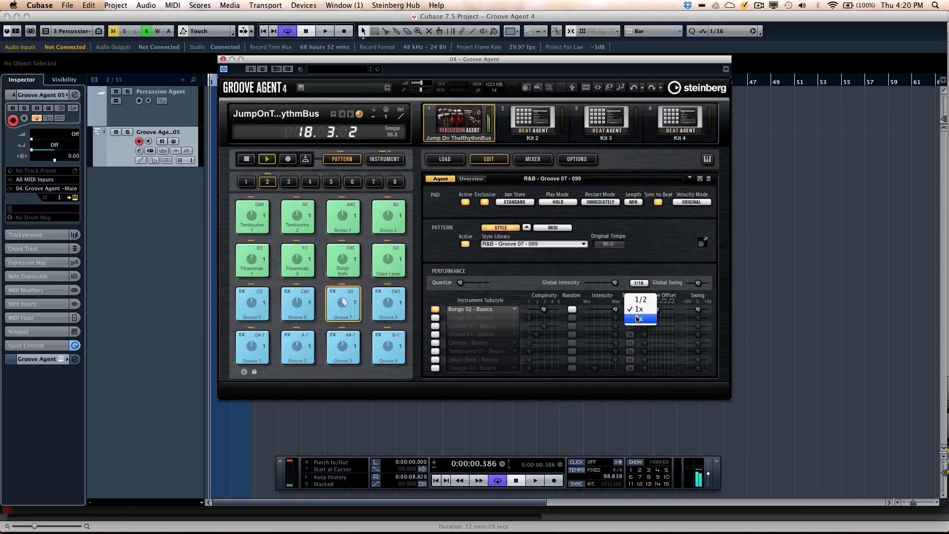
click(638, 319)
click(630, 309)
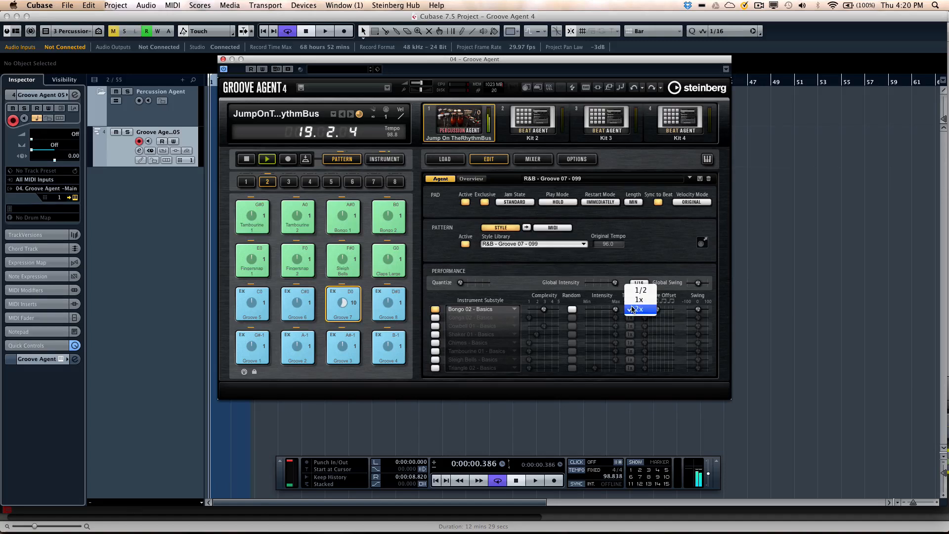
click(636, 294)
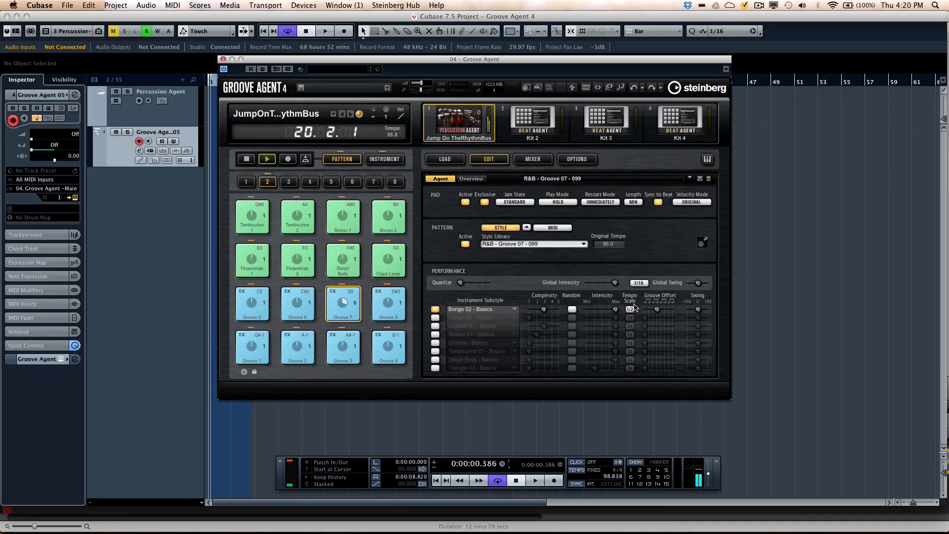
click(630, 310)
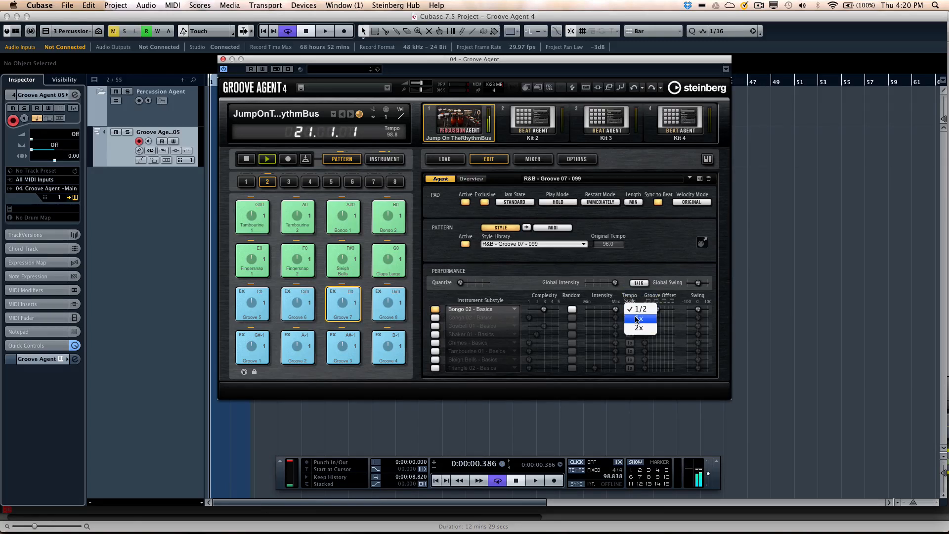
click(636, 318)
- Activate the Conga 02 and Cowbell 01 rows, and turn on random complexity for Bongo 02, Conga 02 and Cowbell 01
click(573, 309)
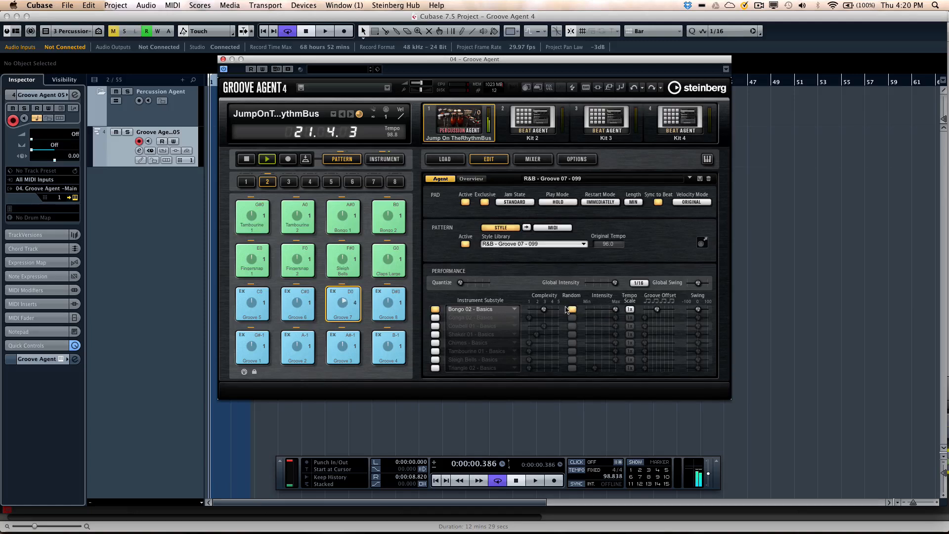
click(435, 318)
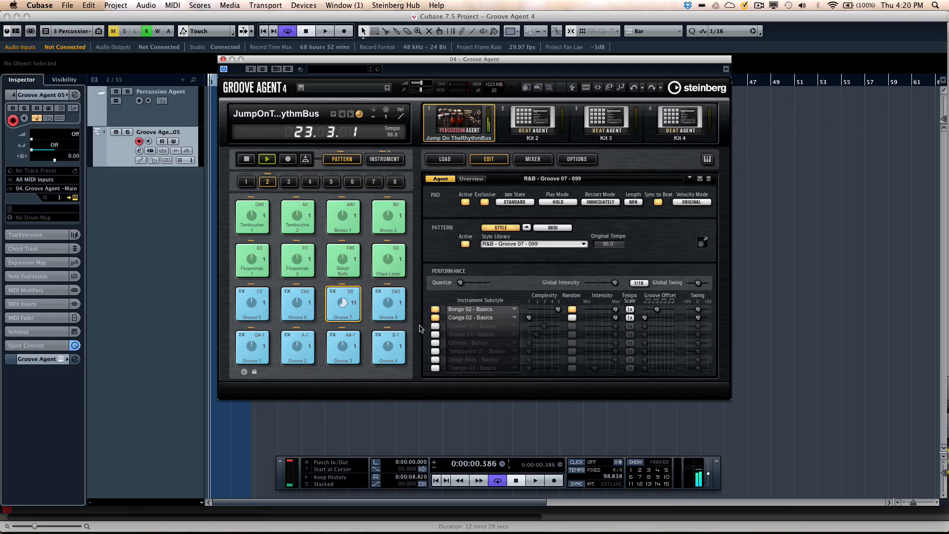
click(435, 326)
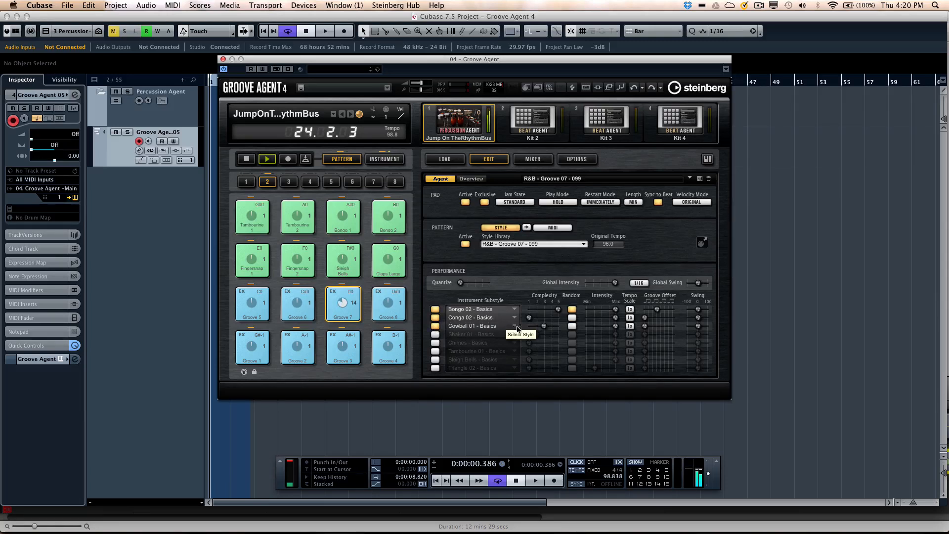
click(572, 326)
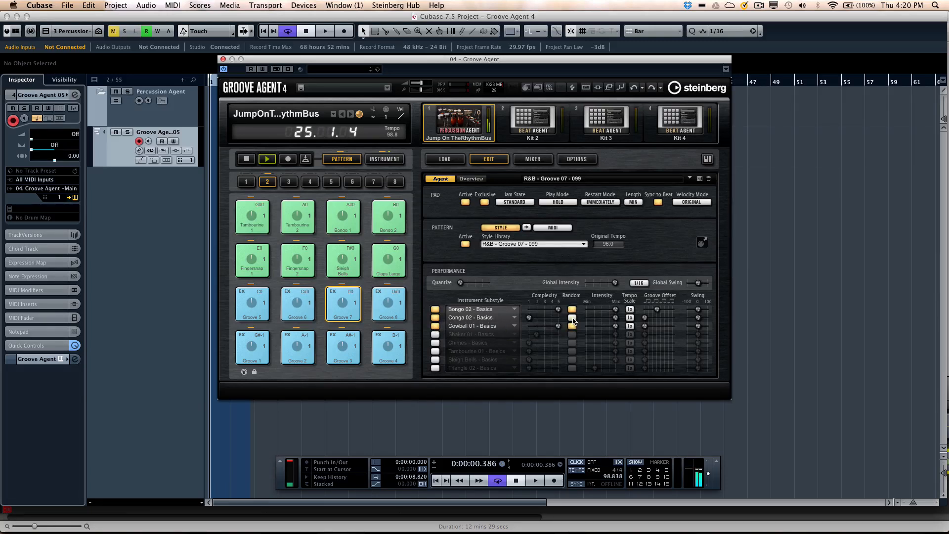
click(572, 318)
- Activate the Chimes, Shaker 01 and Sleigh Bells rows, and replace Chimes with Cabasa 02 after trying Claps Large
click(435, 342)
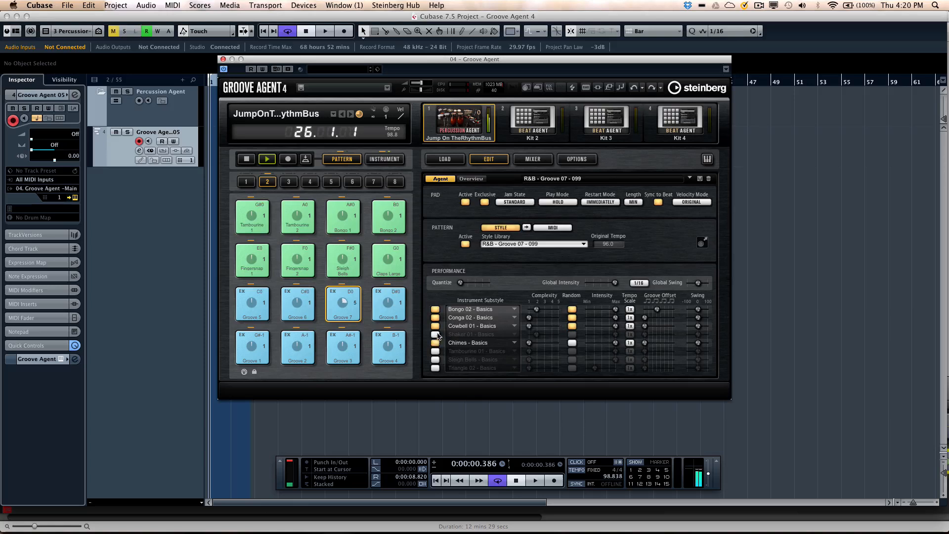
click(437, 335)
click(473, 344)
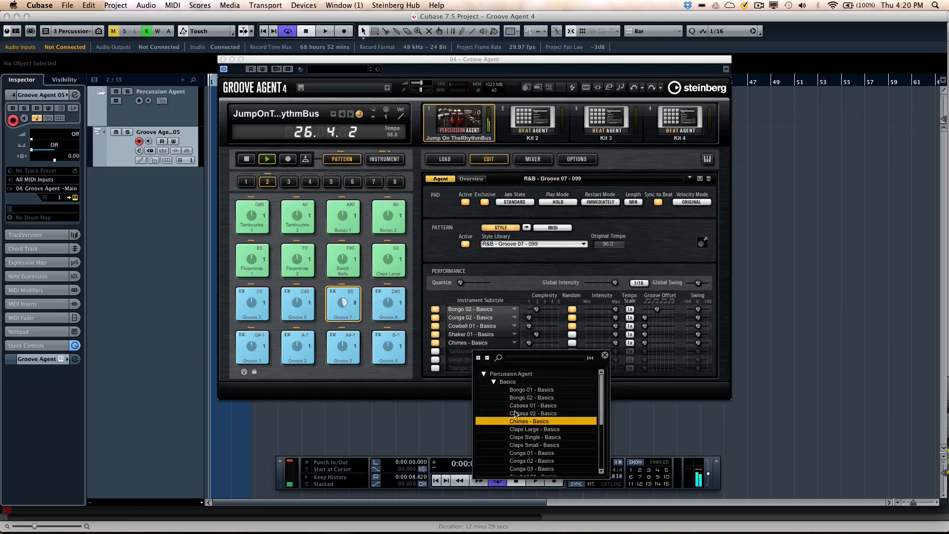
click(526, 430)
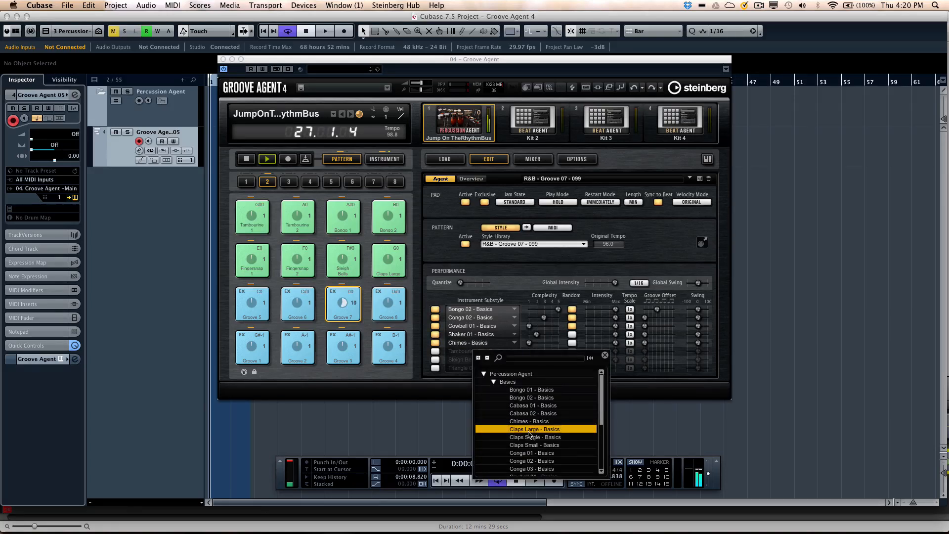
click(437, 356)
click(436, 359)
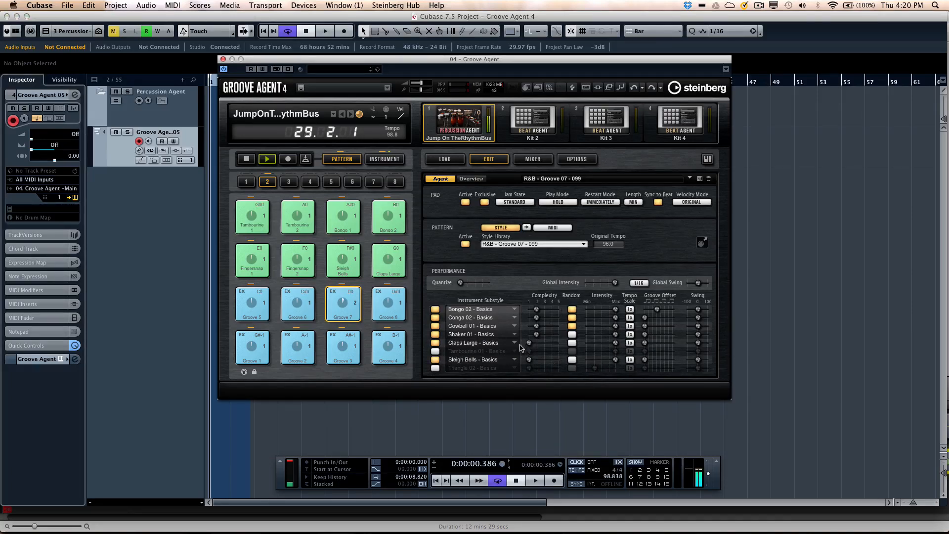
click(473, 345)
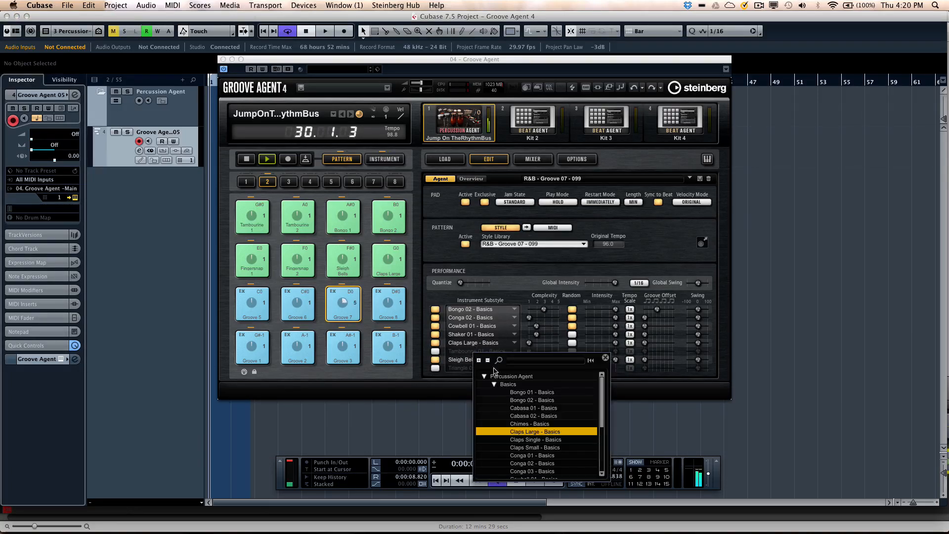
click(538, 415)
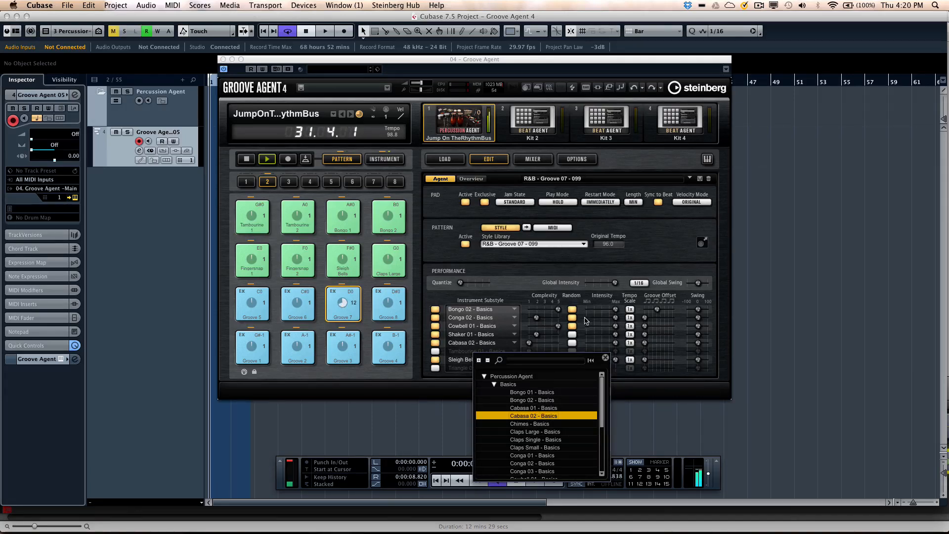
- Set the Cabasa 02 row's tempo scale to 2x and raise the global swing to about 51%
click(629, 343)
click(630, 342)
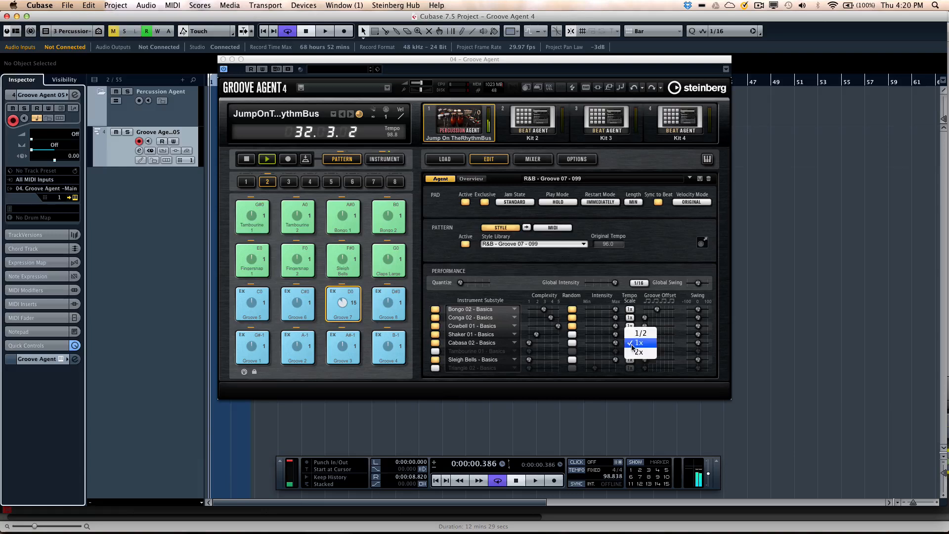
click(635, 352)
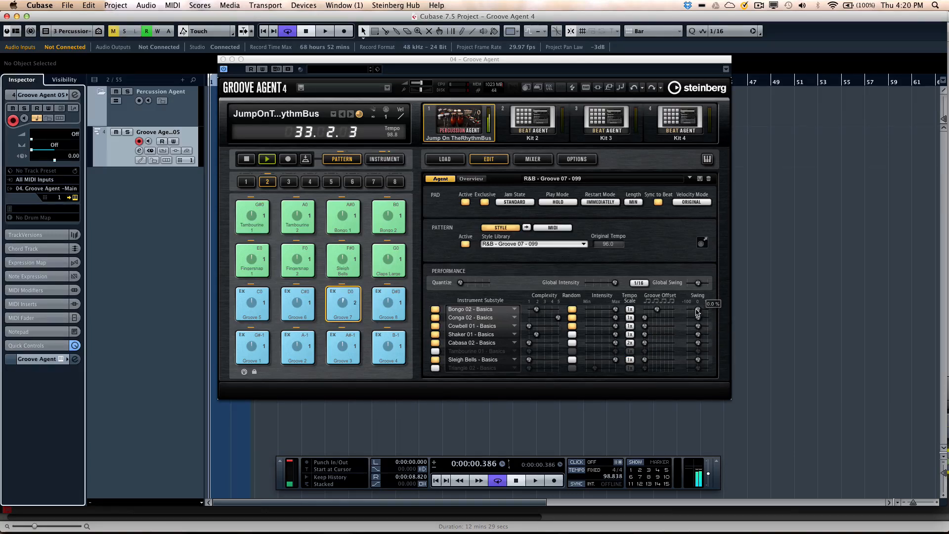
drag(698, 311, 704, 285)
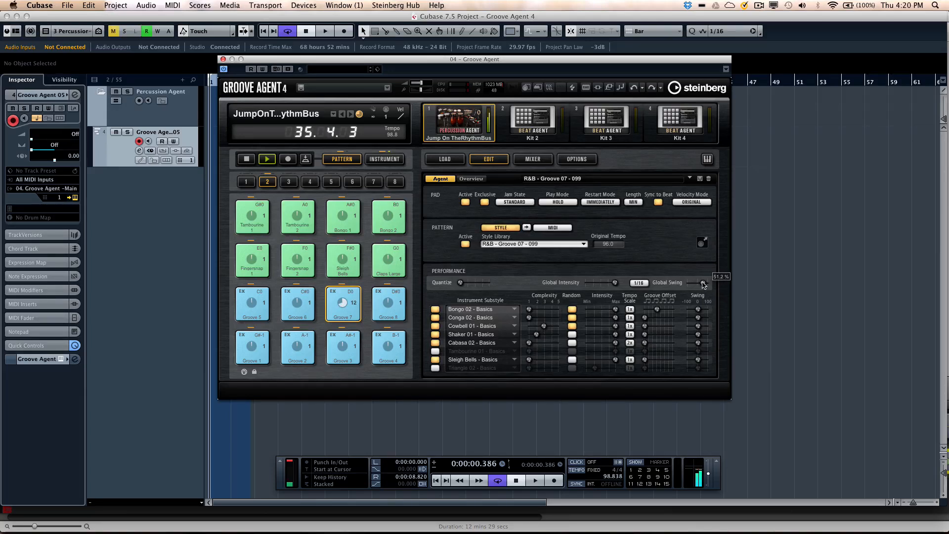
- Audition the Groove 8, Groove 6 and Groove 4 pads, and return to Groove 7
click(391, 306)
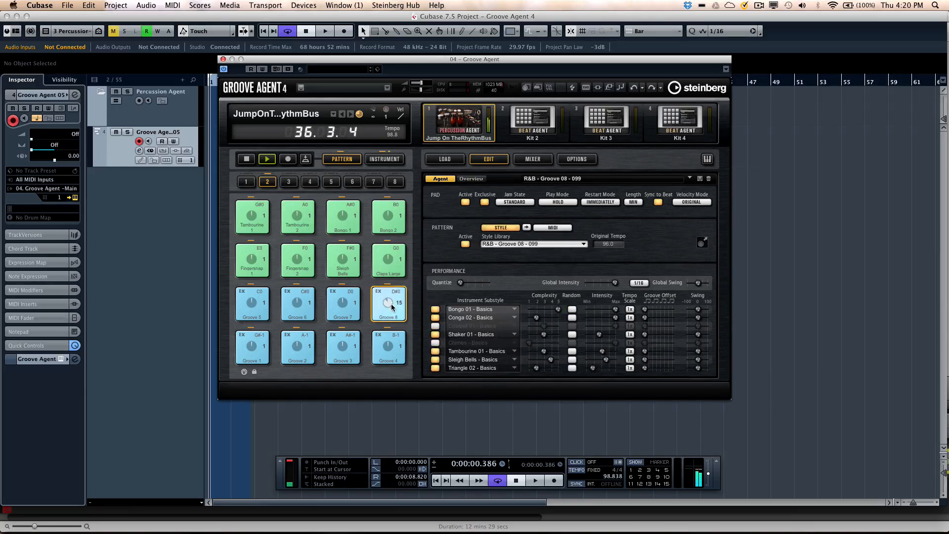
click(299, 306)
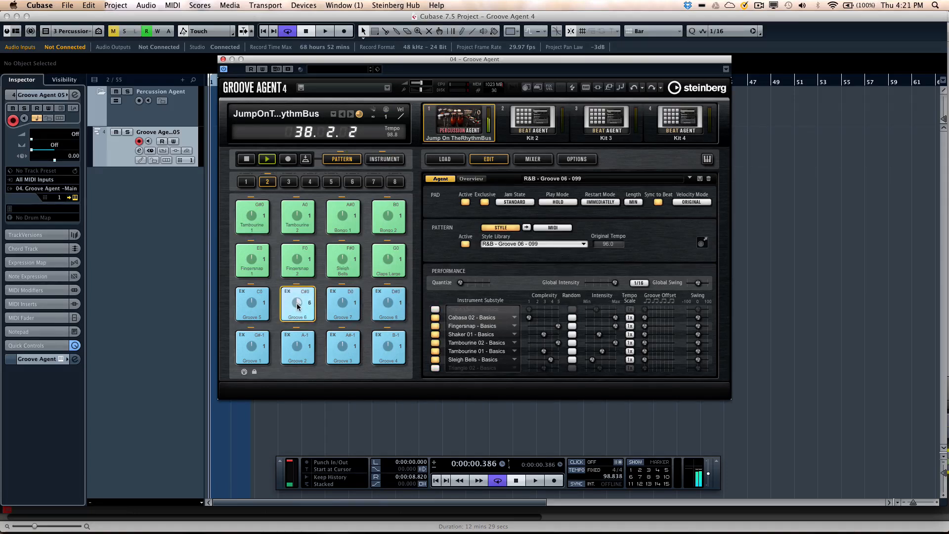
click(383, 337)
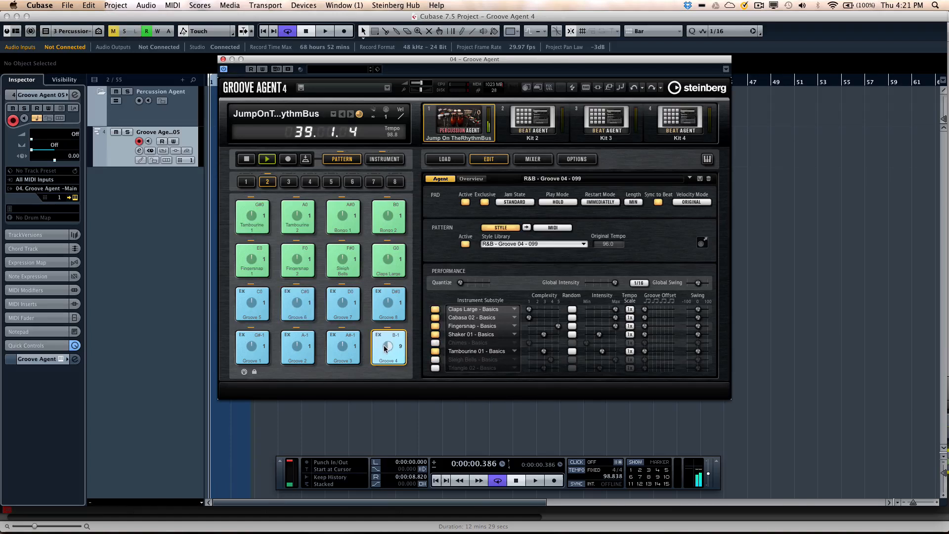
click(341, 307)
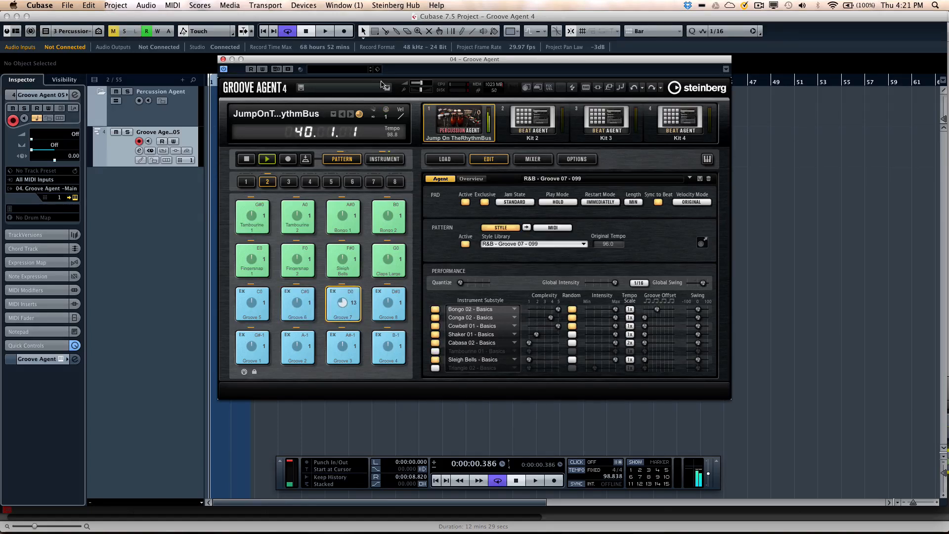
- Move the Groove Agent window clear of the arrangement's start, and try the Groove 1 pad with project playback from the beginning
drag(365, 64, 482, 69)
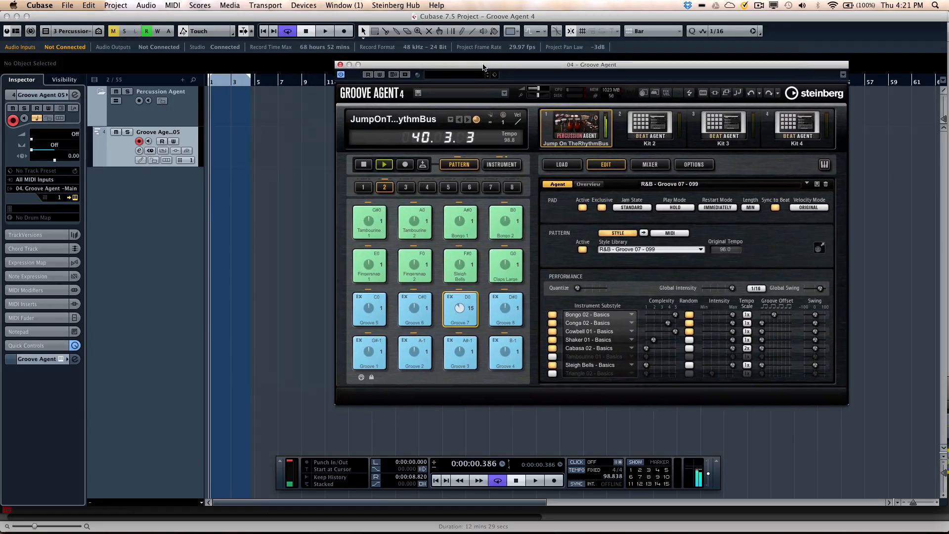
click(372, 361)
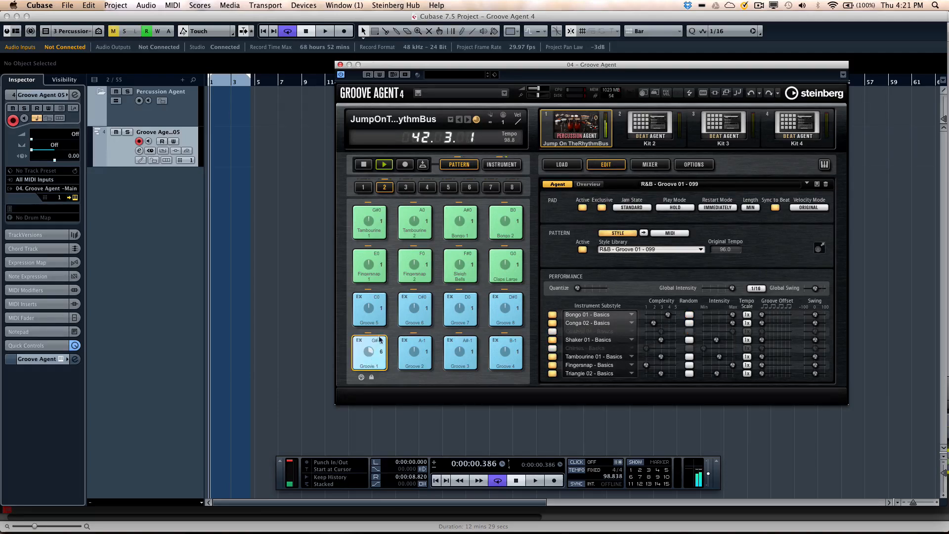
click(515, 480)
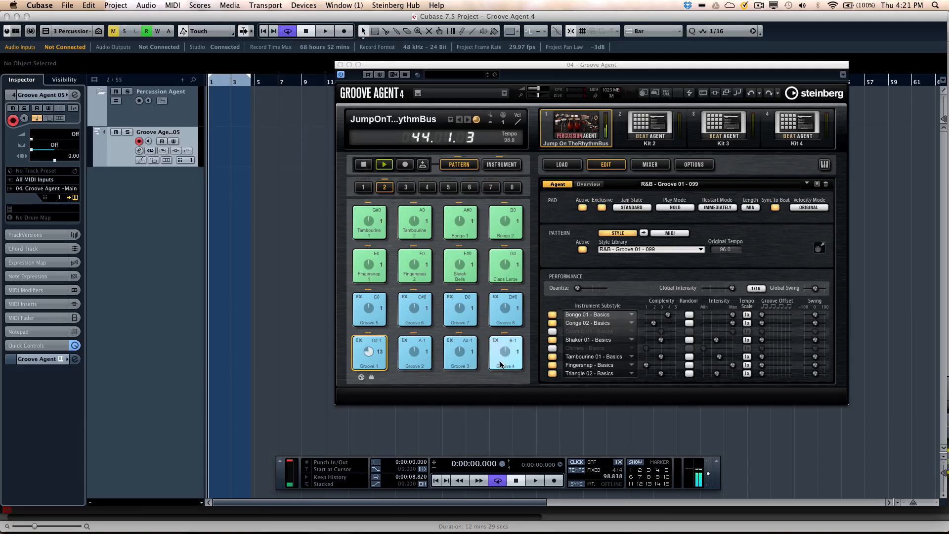
key(space)
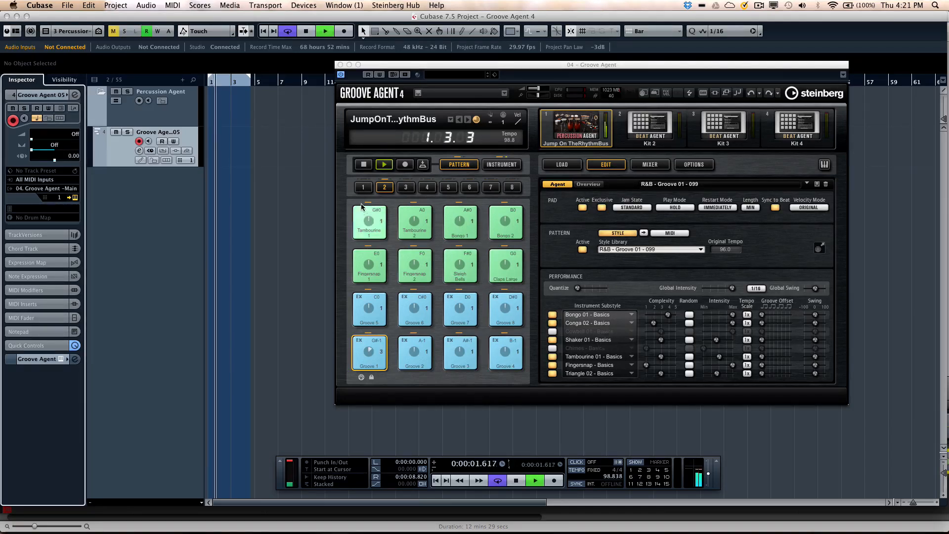
click(381, 165)
- Record a take of pattern pad triggers, including Groove 8, onto the Groove Agent 05 track and stop the transport
click(187, 79)
key(space)
key(space)
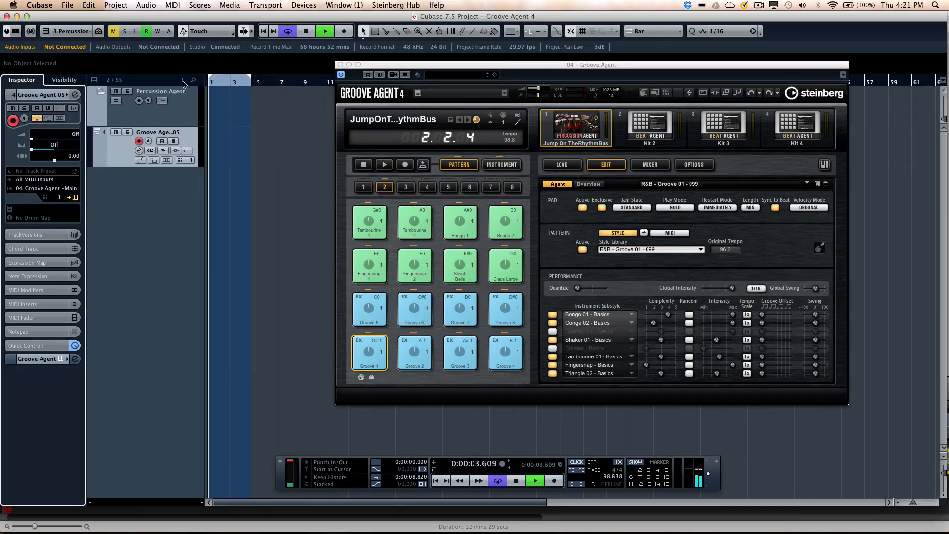
click(554, 480)
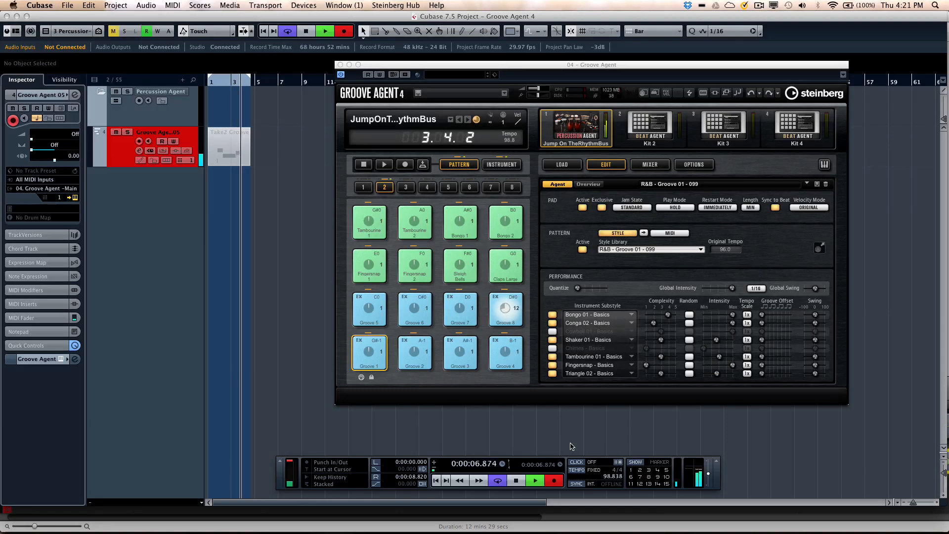
key(space)
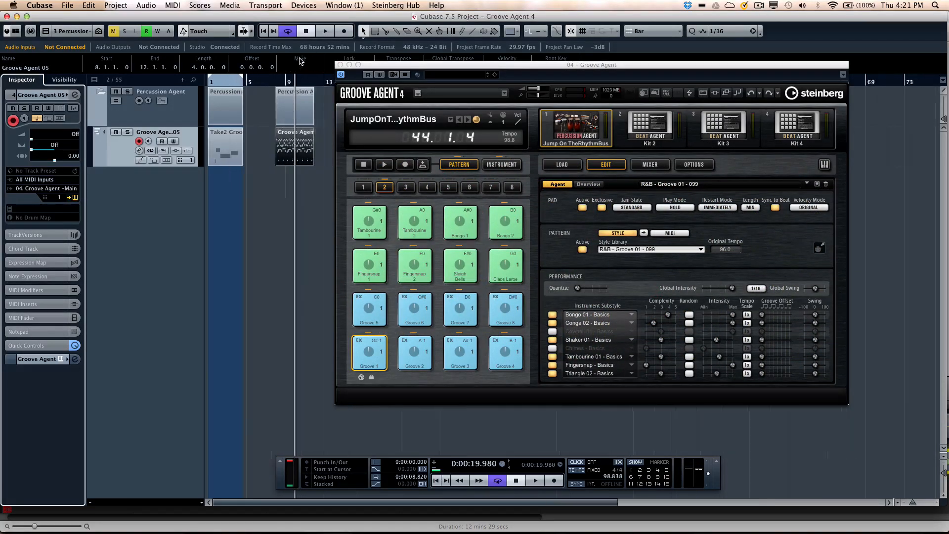
- Place the Groove 8 pattern as a MIDI part at bar 15 of the Groove Agent track, and create the track's drum map from the instrument
drag(505, 309, 304, 132)
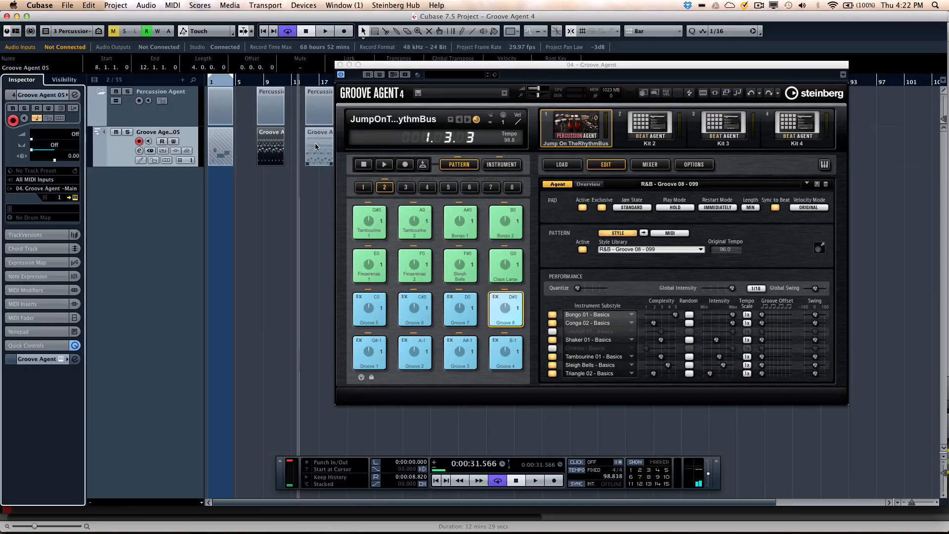
click(326, 155)
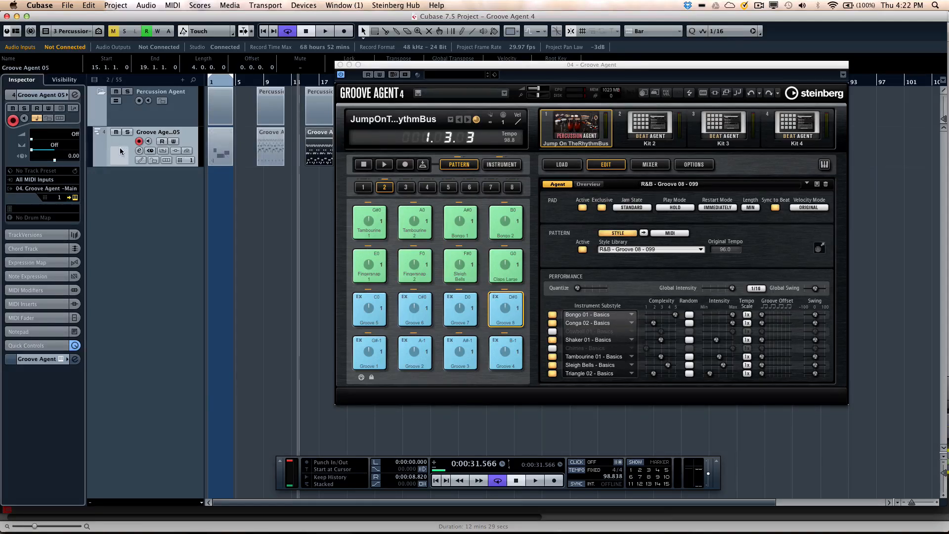
click(44, 218)
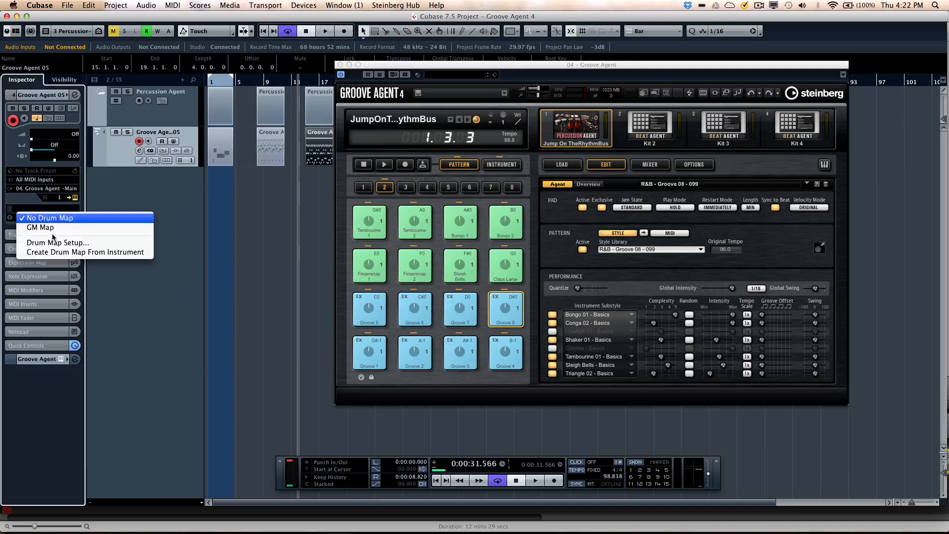
click(87, 253)
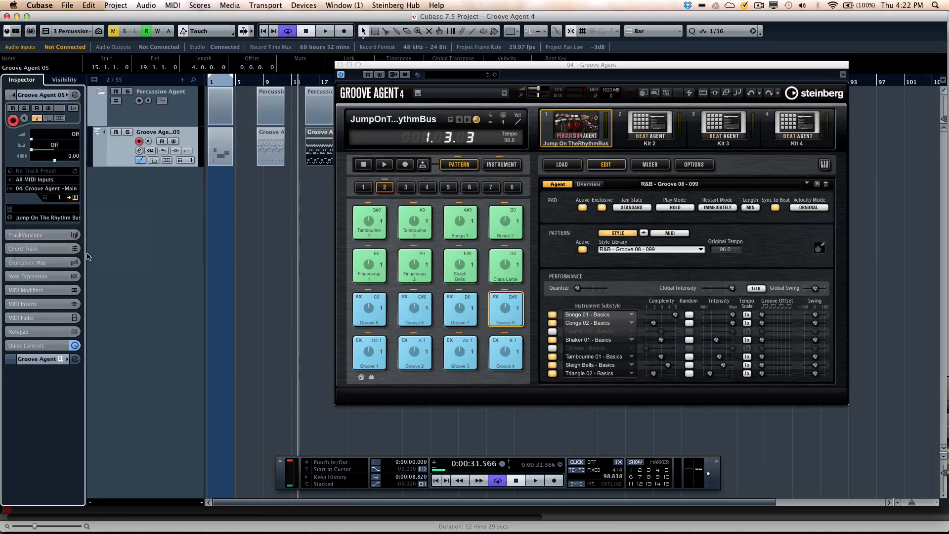
- Examine the bar 15 part's notes and instrument names in the Drum Editor, and close the editor
double_click(319, 154)
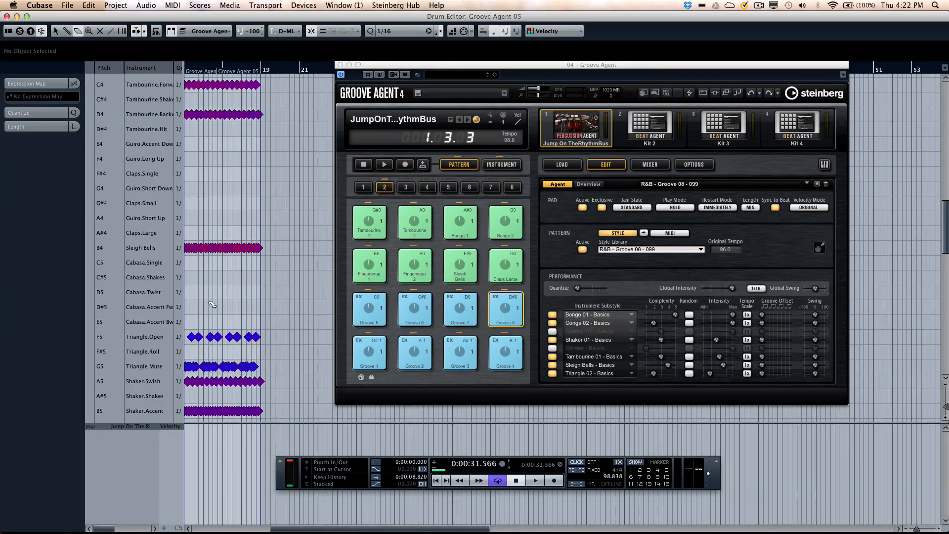
scroll(212, 304, down, 5)
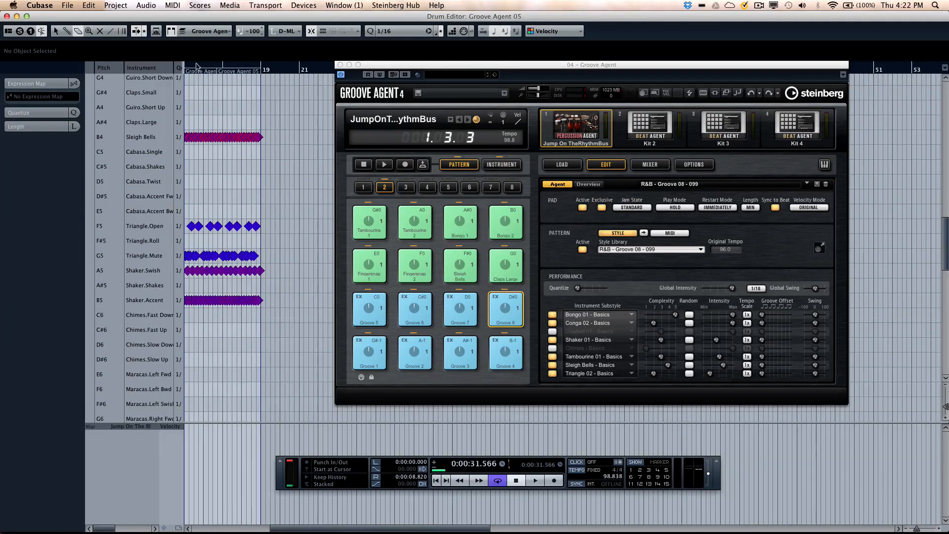
drag(200, 68, 197, 206)
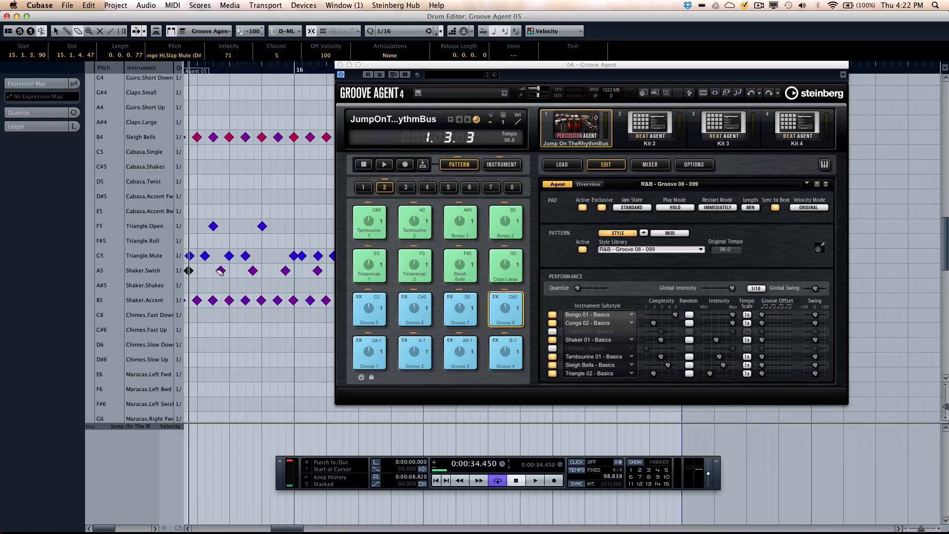
scroll(173, 280, up, 3)
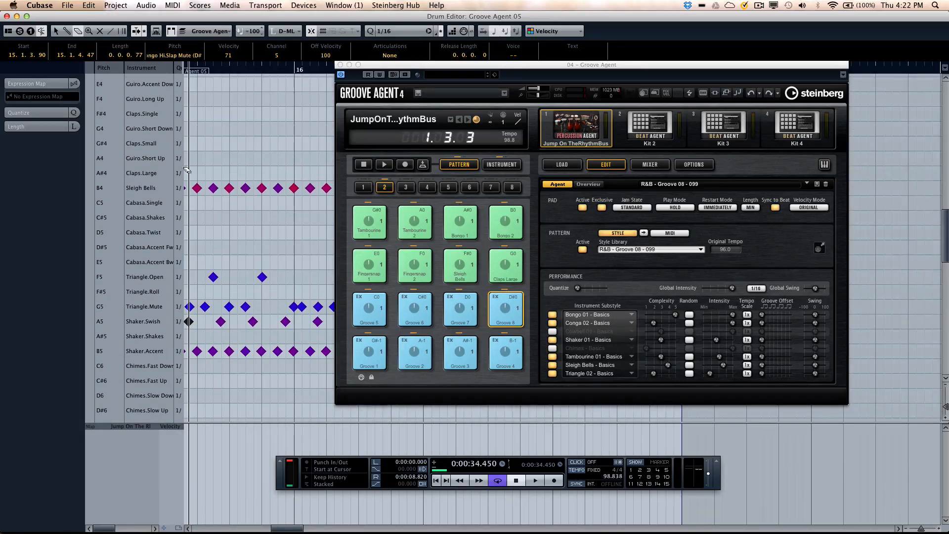
click(7, 16)
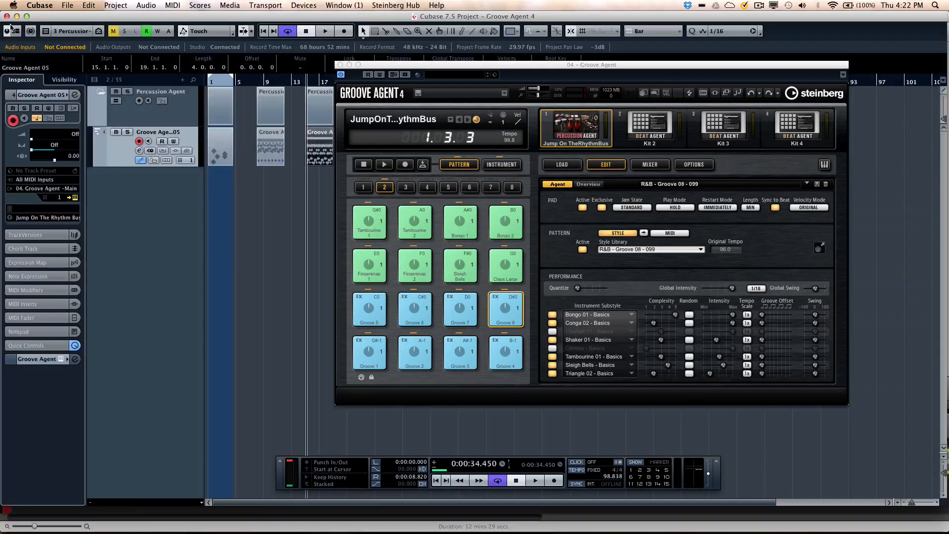
- Convert the Groove 8 pad's style to a MIDI pattern and show its notes in the pattern editor
click(644, 233)
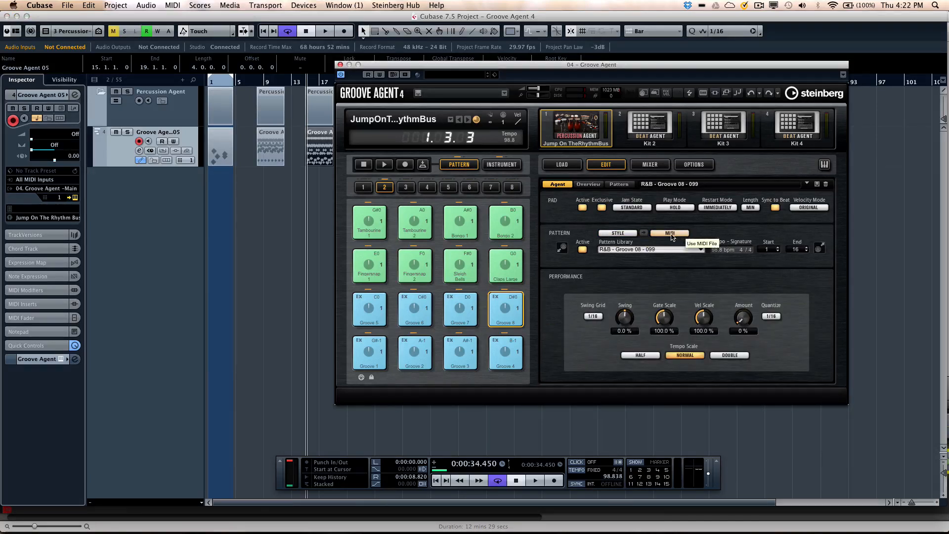
click(620, 186)
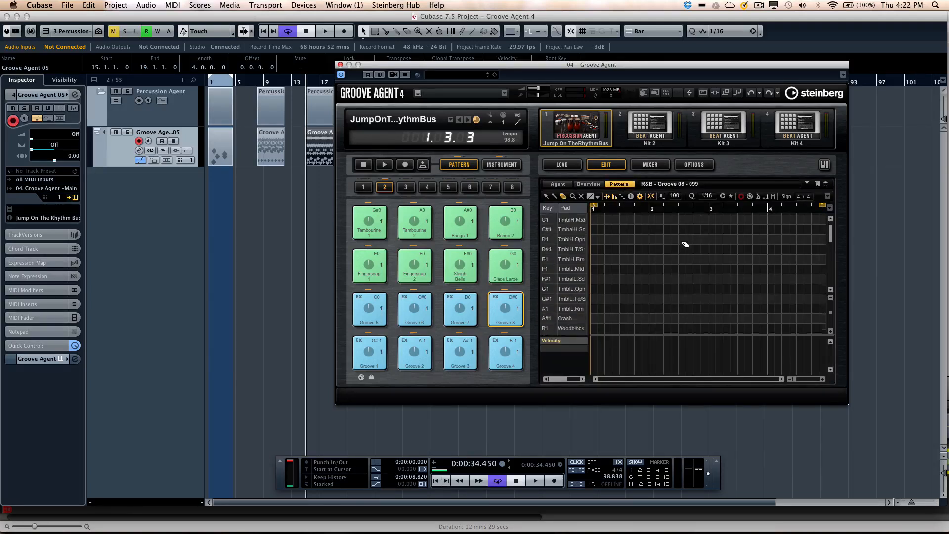
scroll(688, 243, up, 2)
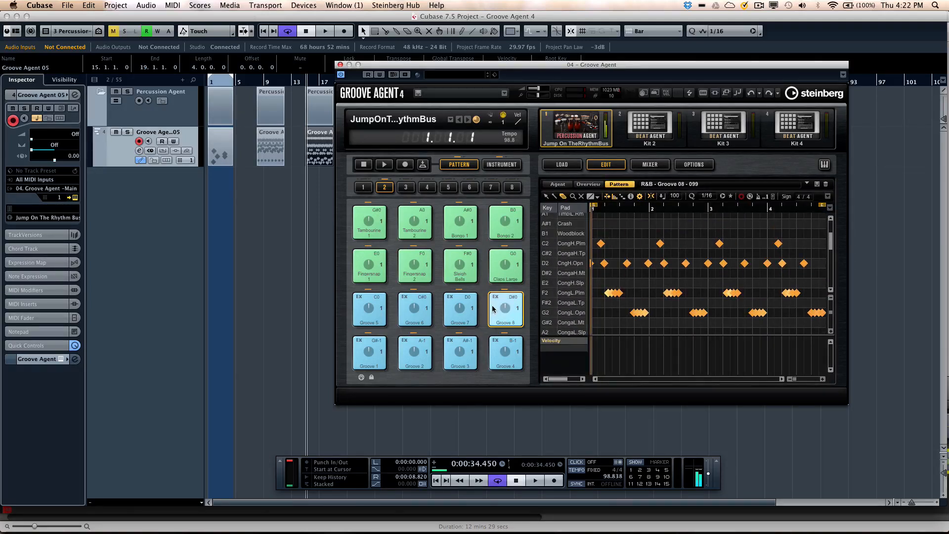
- Convert the Groove 7 pad's style to a MIDI pattern and review its conga and bongo notes in the pattern editor
click(460, 309)
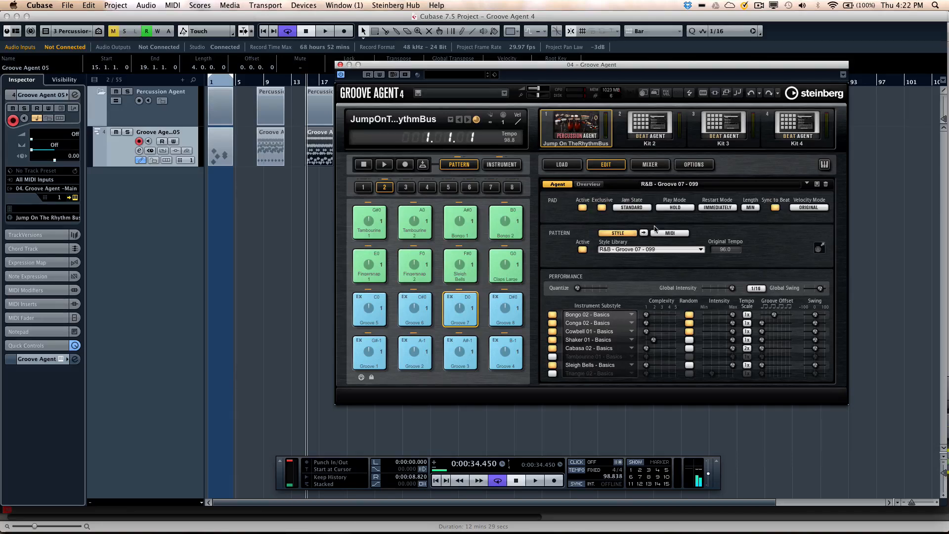
click(643, 233)
click(619, 184)
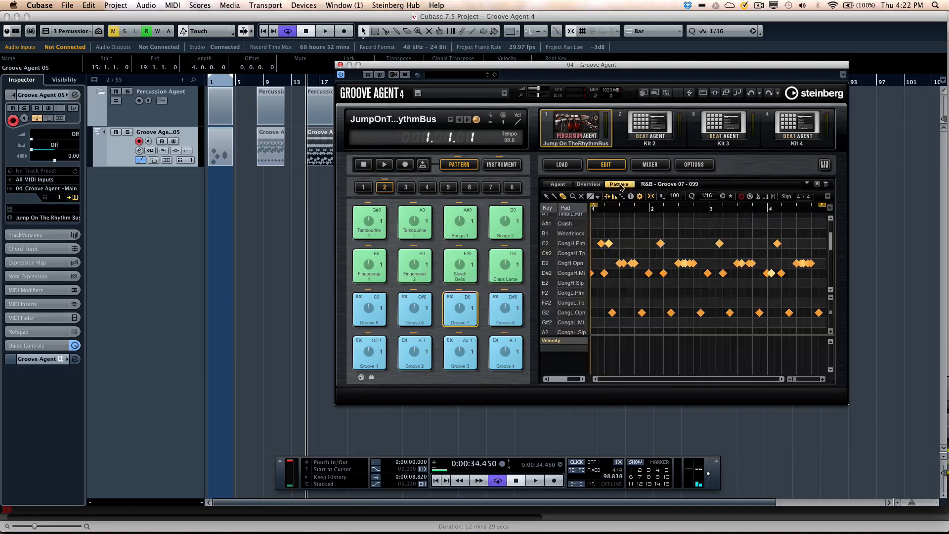
scroll(692, 240, down, 2)
scroll(694, 240, down, 6)
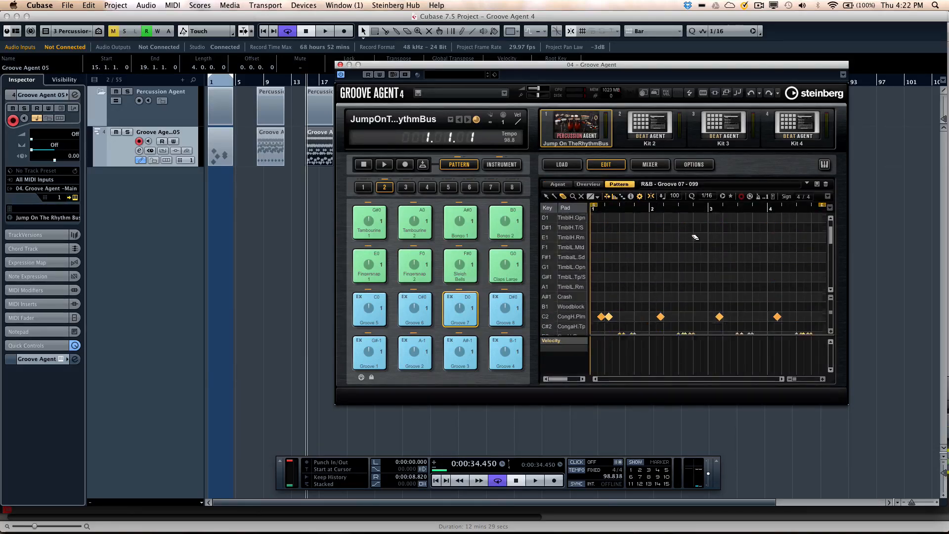
scroll(695, 233, up, 7)
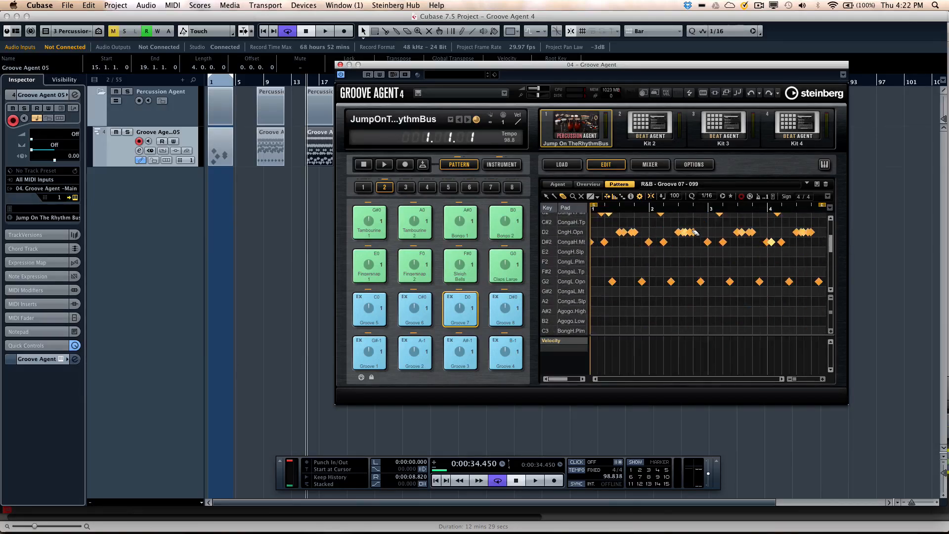
scroll(695, 230, down, 4)
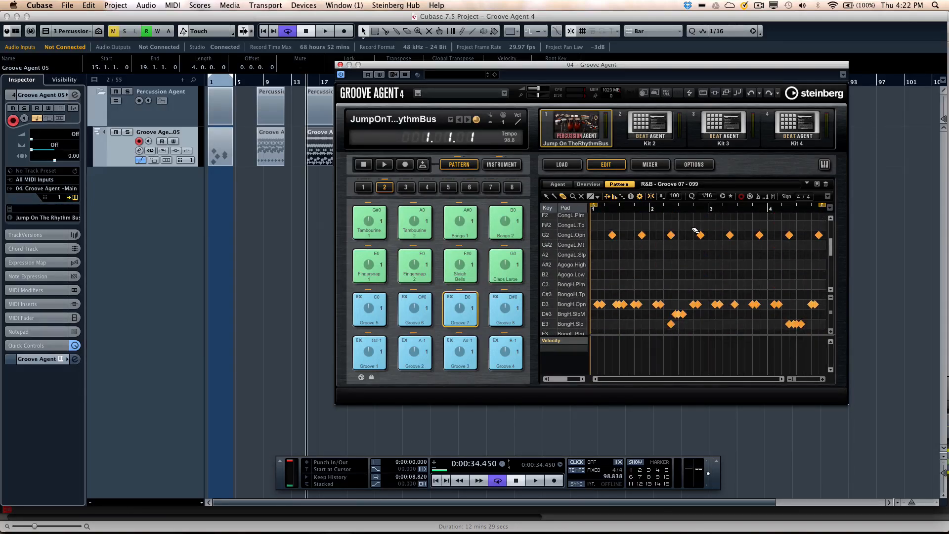
scroll(695, 229, up, 2)
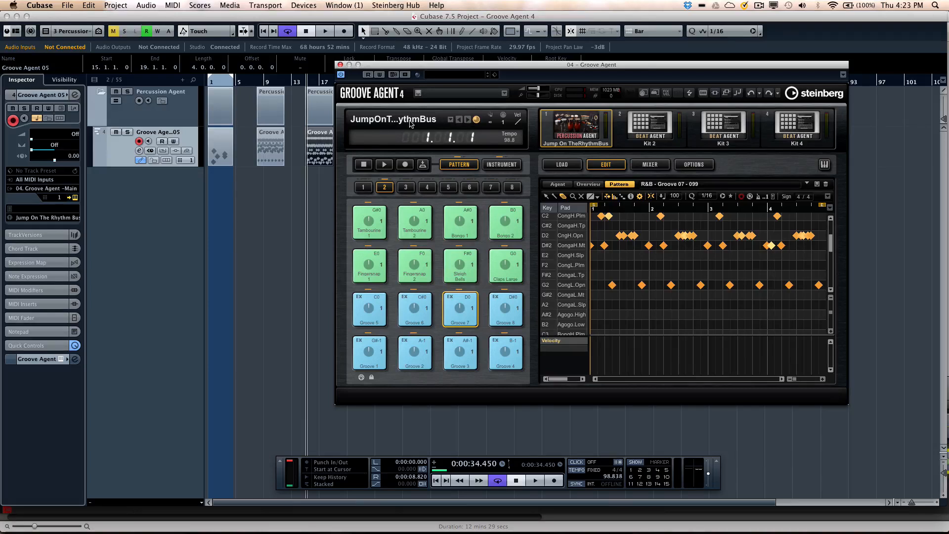
- Load the Coolness Factor + Percussion multi-program from the instrument sets
click(505, 93)
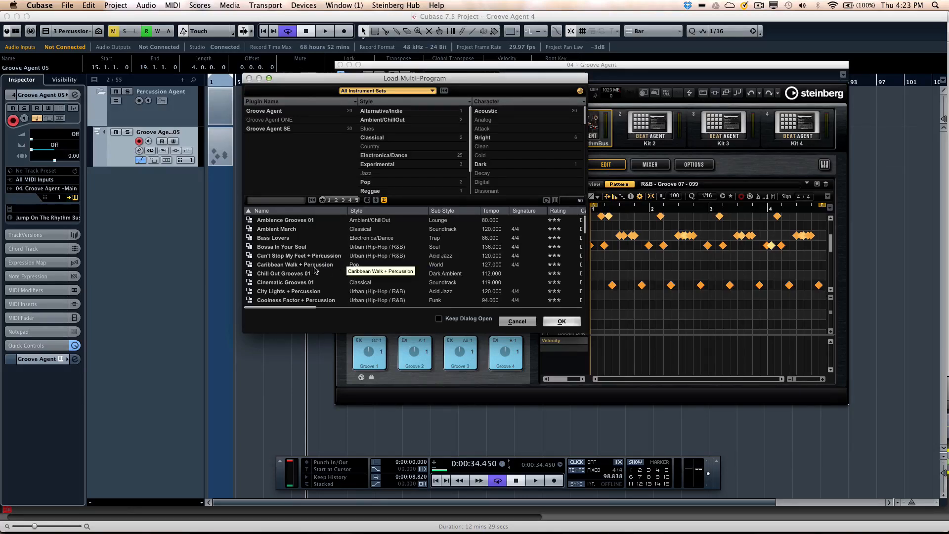
scroll(316, 263, down, 3)
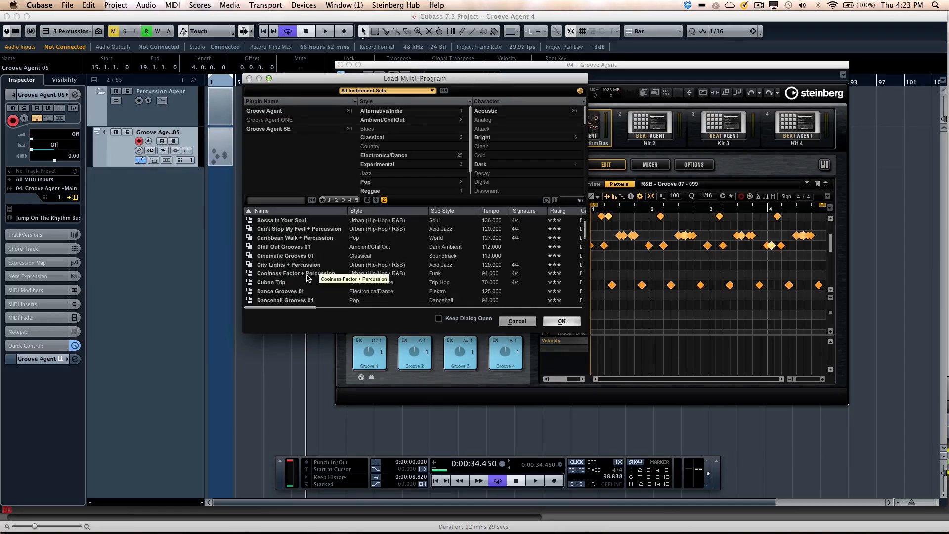
double_click(304, 278)
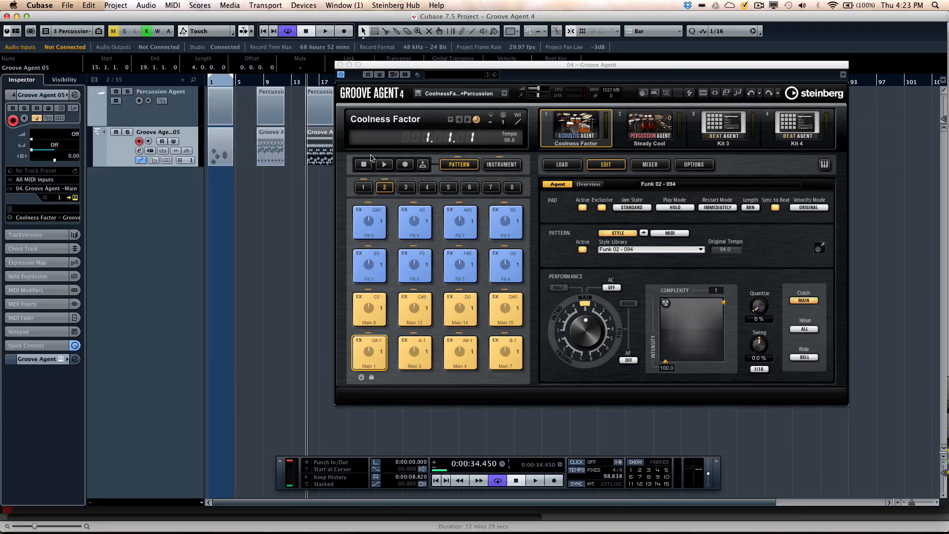
- Start Groove Agent playback and audition the Main 9 and Main 15 patterns of the Coolness Factor kit
click(384, 164)
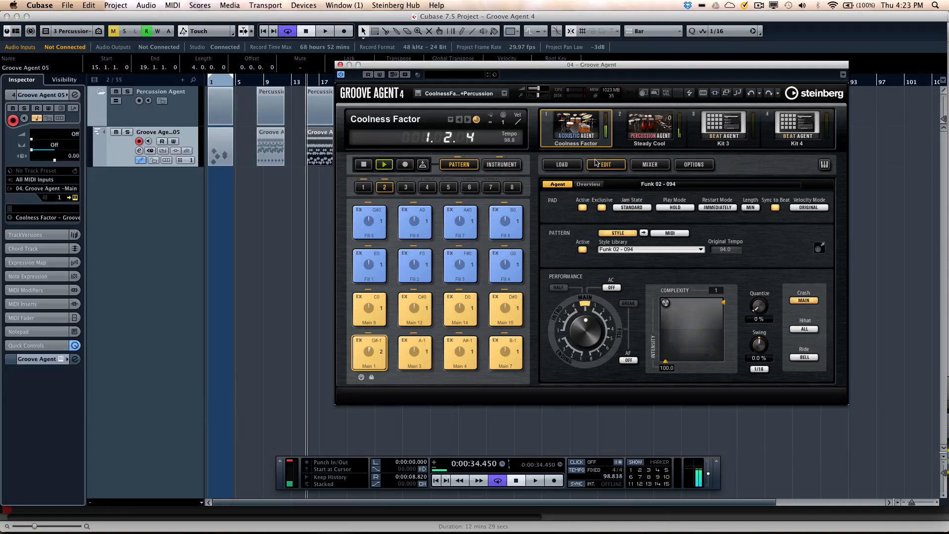
click(376, 311)
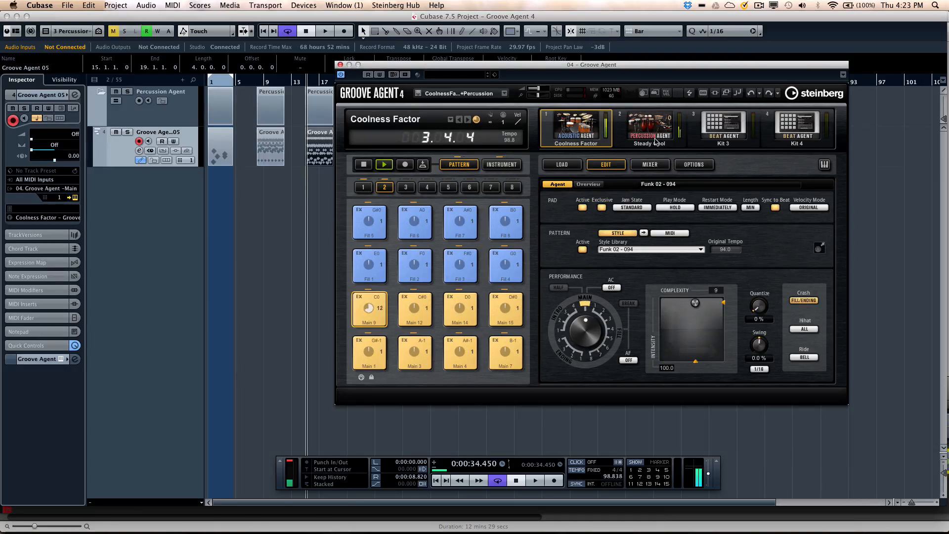
click(510, 308)
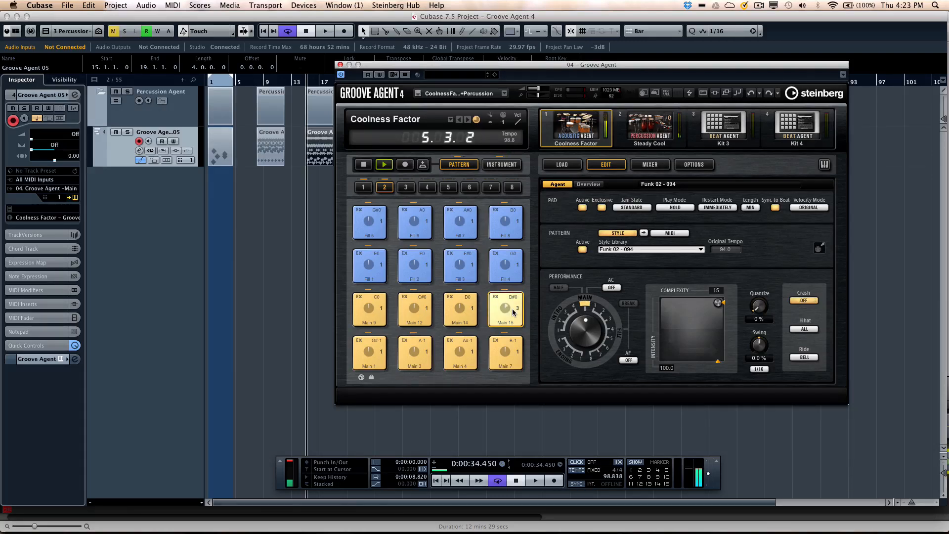
- Show the instrument view of the Steady Cool percussion kit and lower the fixed project tempo to 86.838
click(501, 164)
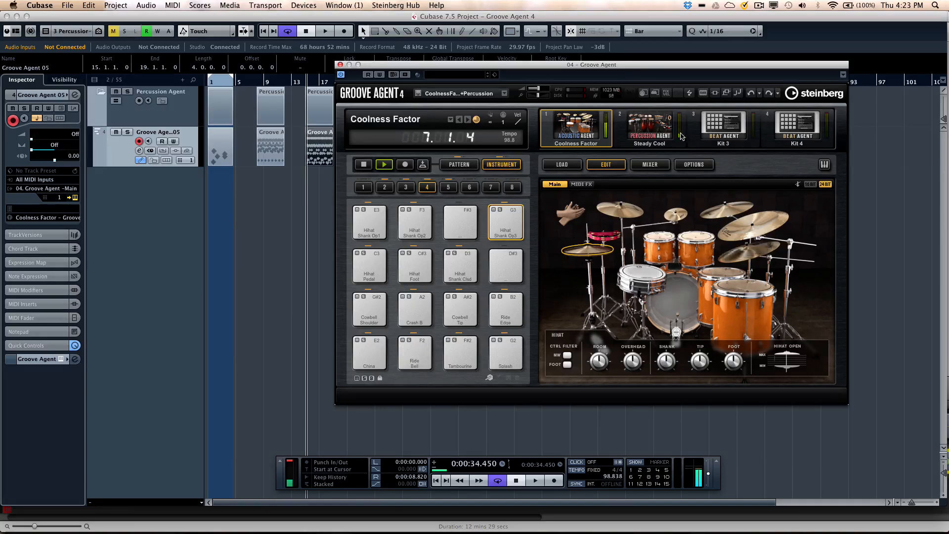
click(661, 129)
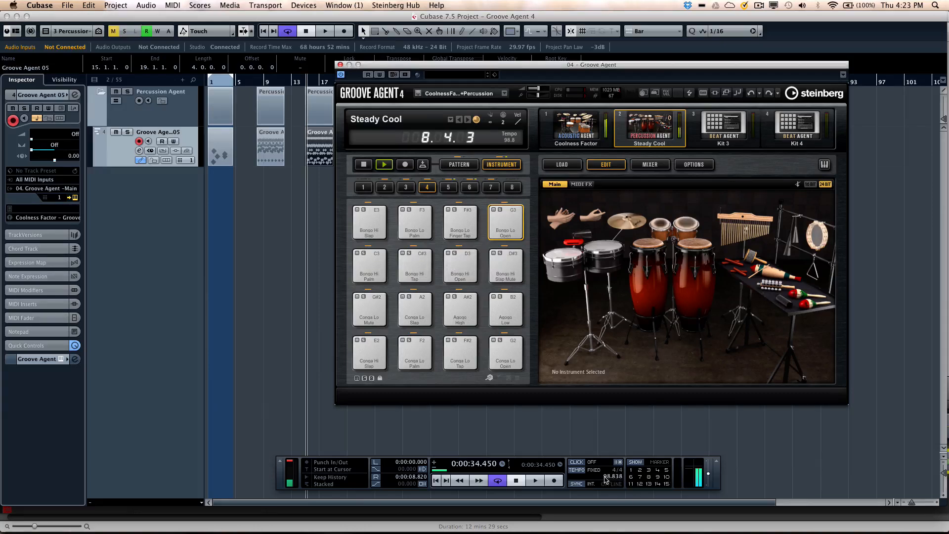
drag(609, 477, 608, 496)
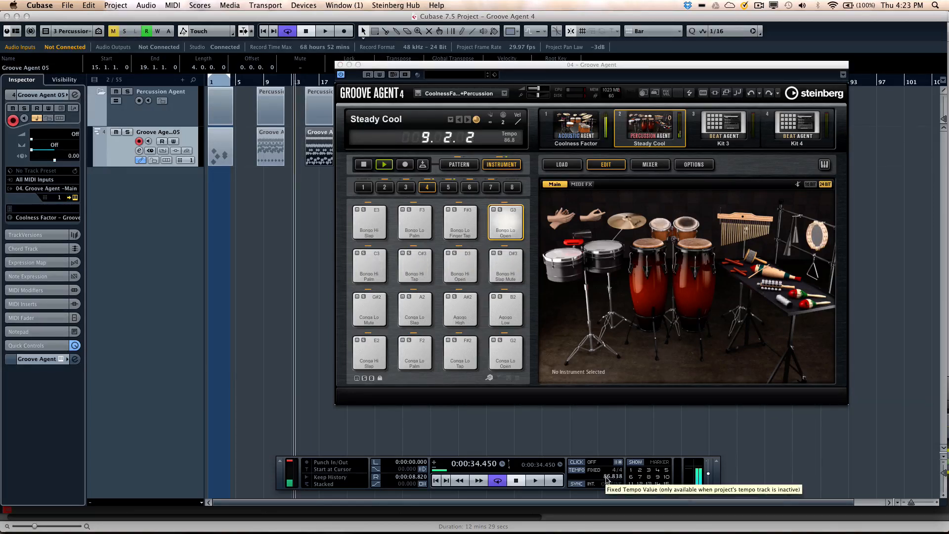
- Audition the Main 12 and Main 14 patterns with the Steady Cool kit selected, and return to Main 15
click(453, 165)
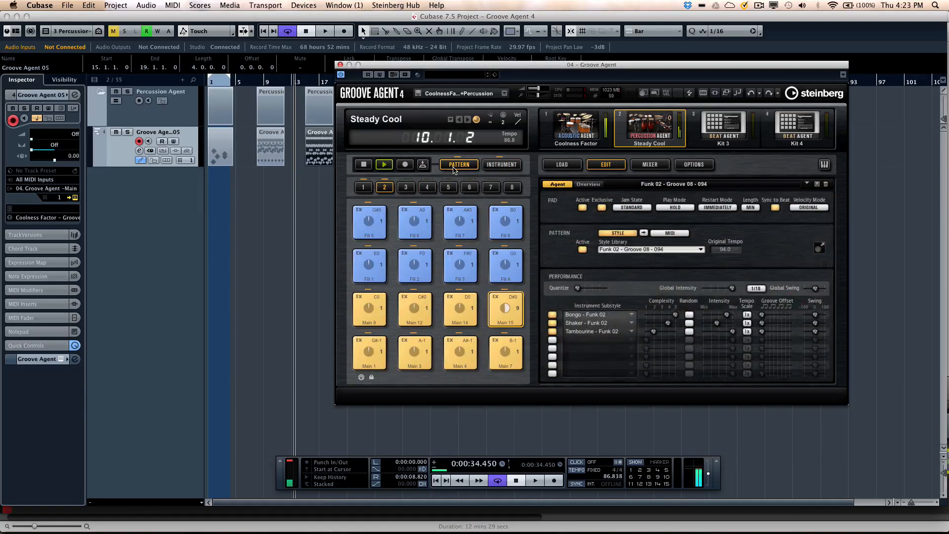
click(419, 313)
click(460, 315)
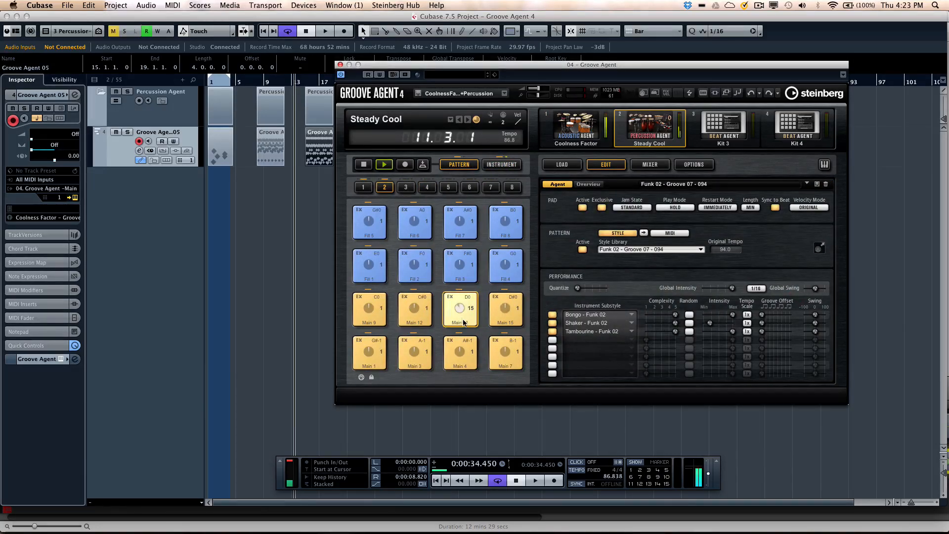
click(510, 316)
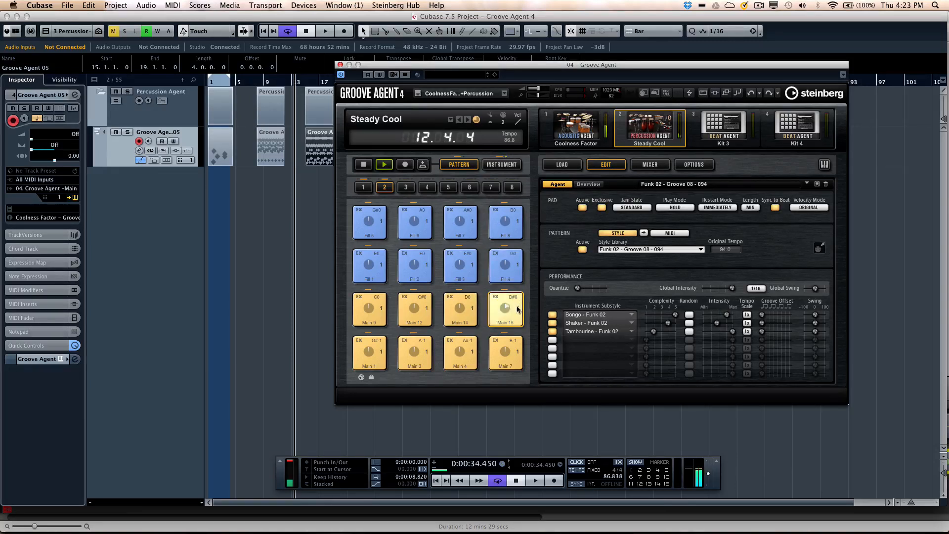
- Activate the fourth, fifth and sixth instrument rows of Steady Cool's Main 15 pattern
click(552, 341)
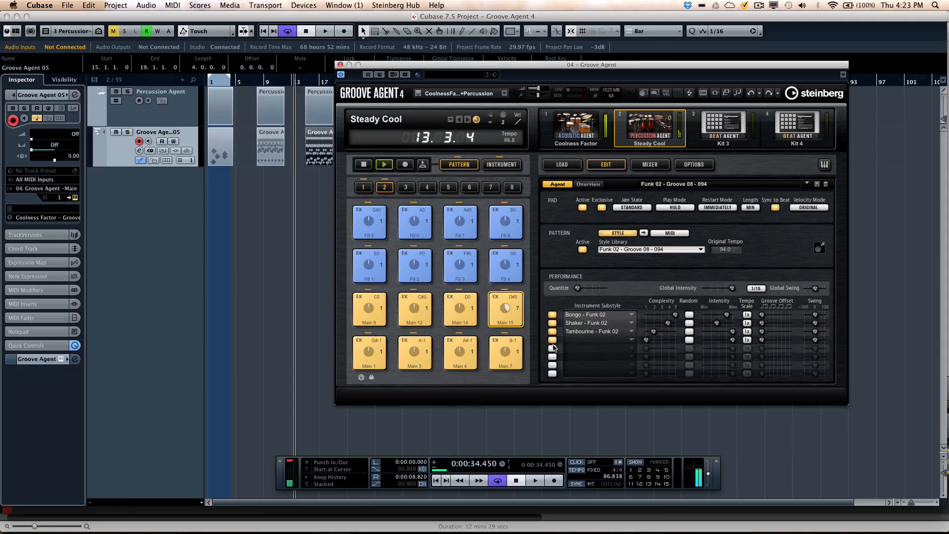
click(553, 348)
click(553, 357)
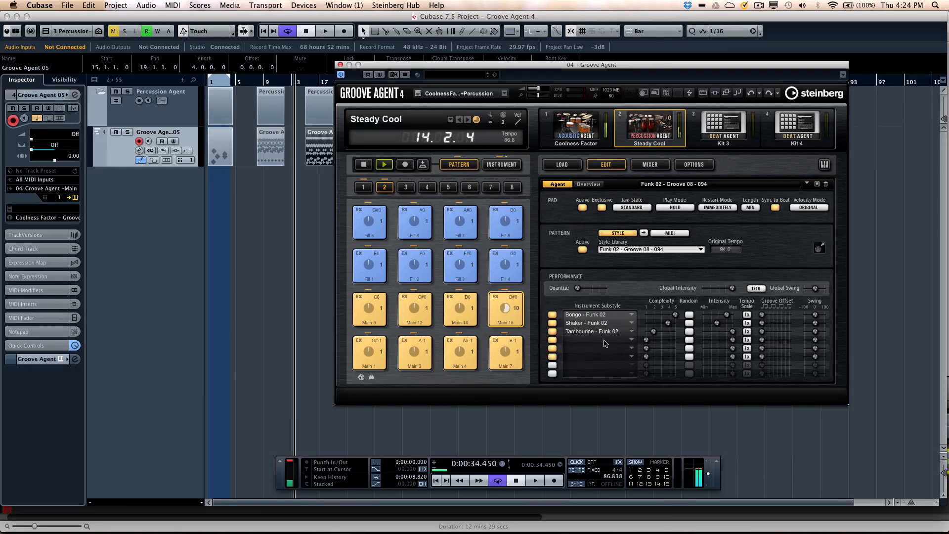
- Assign Cabasa 02 - Basics to the fourth instrument row and Claps Small - Basics to the fifth row of Main 15
click(607, 355)
click(616, 373)
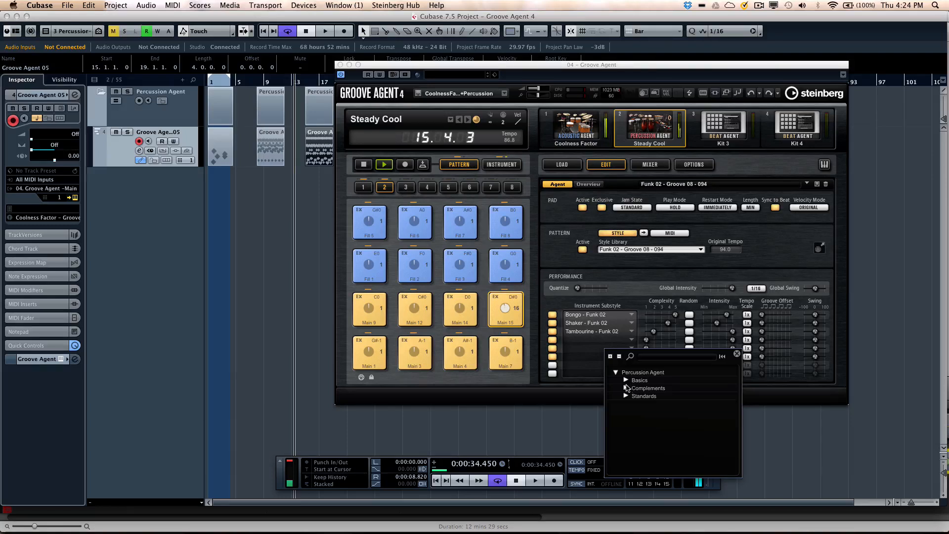
click(626, 380)
double_click(659, 417)
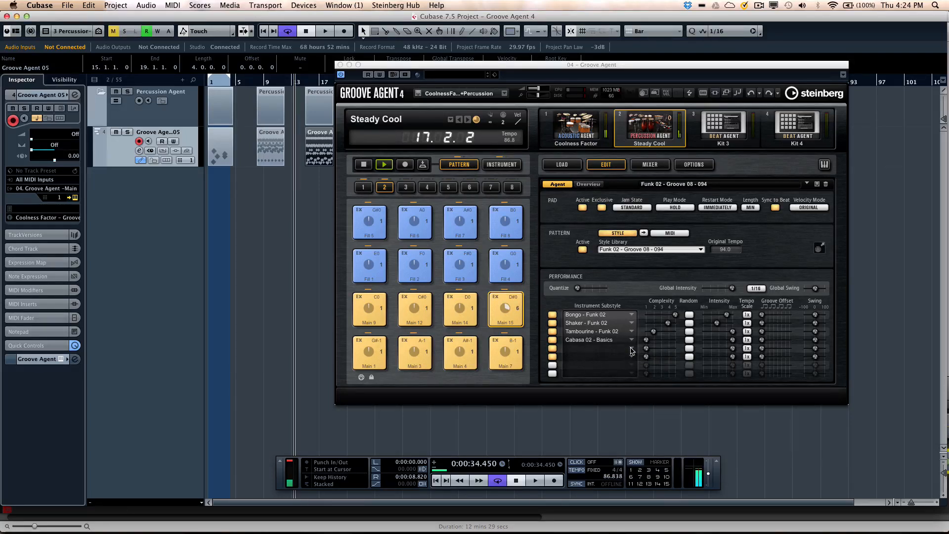
click(616, 351)
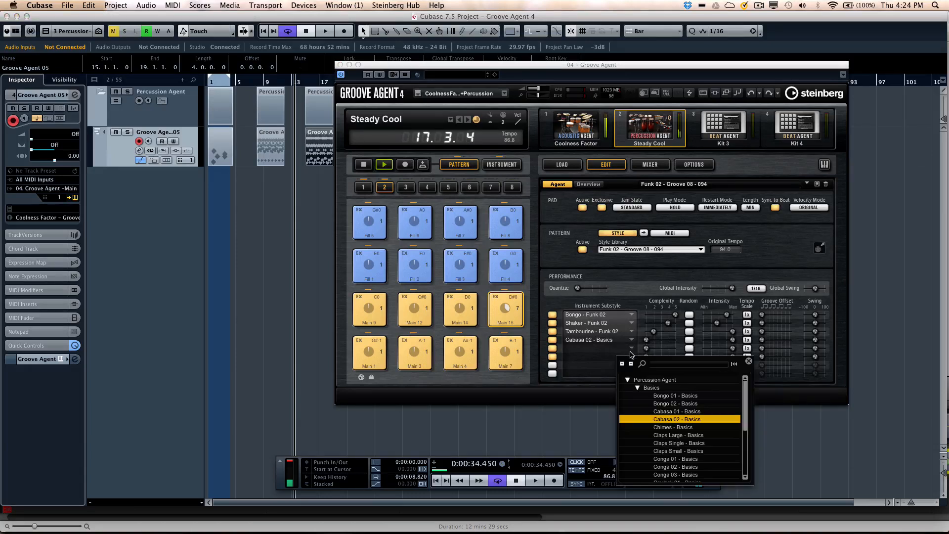
click(677, 450)
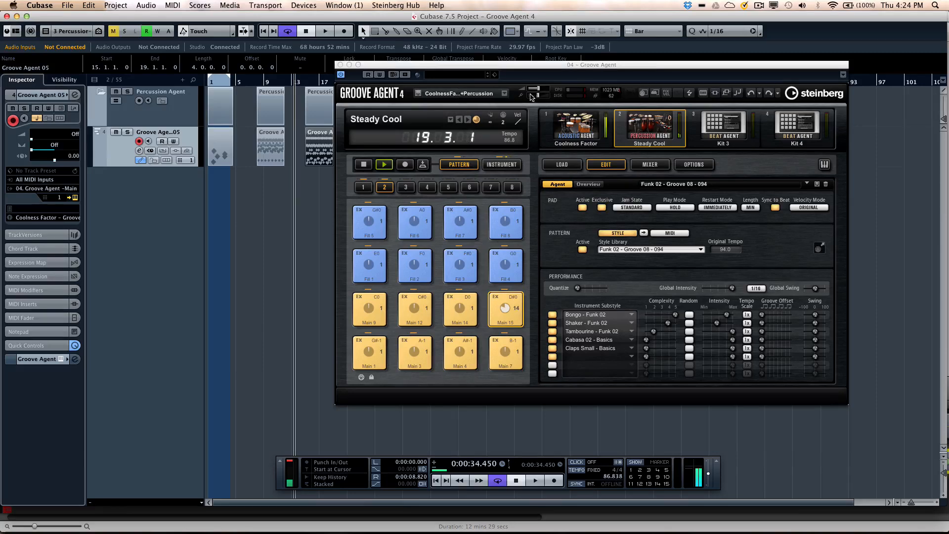
- Load the Can't Stop My Feet + Percussion multi-program and play its Main 8 pattern
click(504, 94)
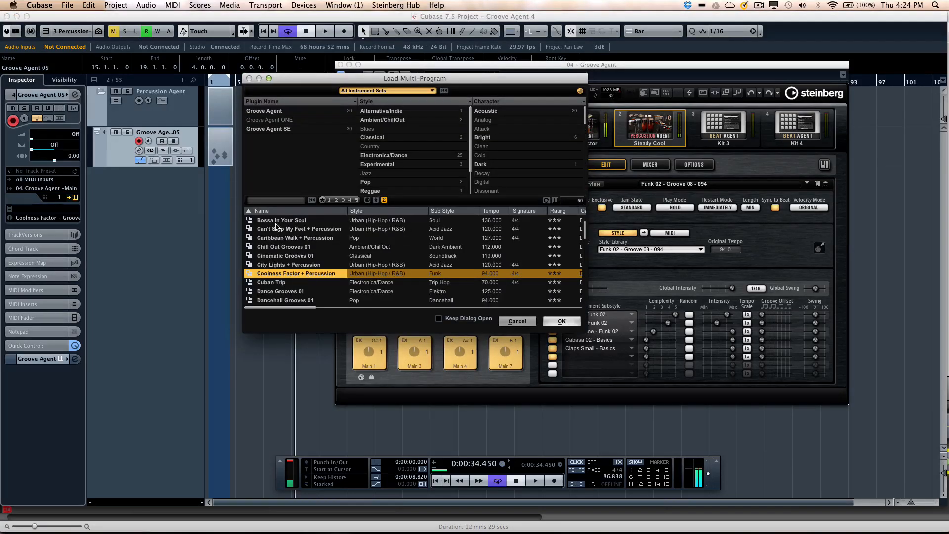
double_click(290, 229)
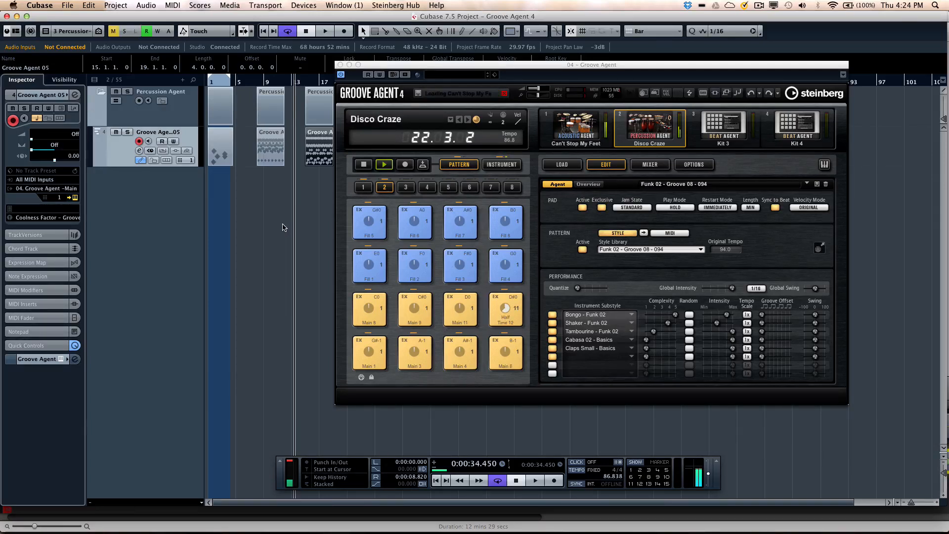
click(374, 313)
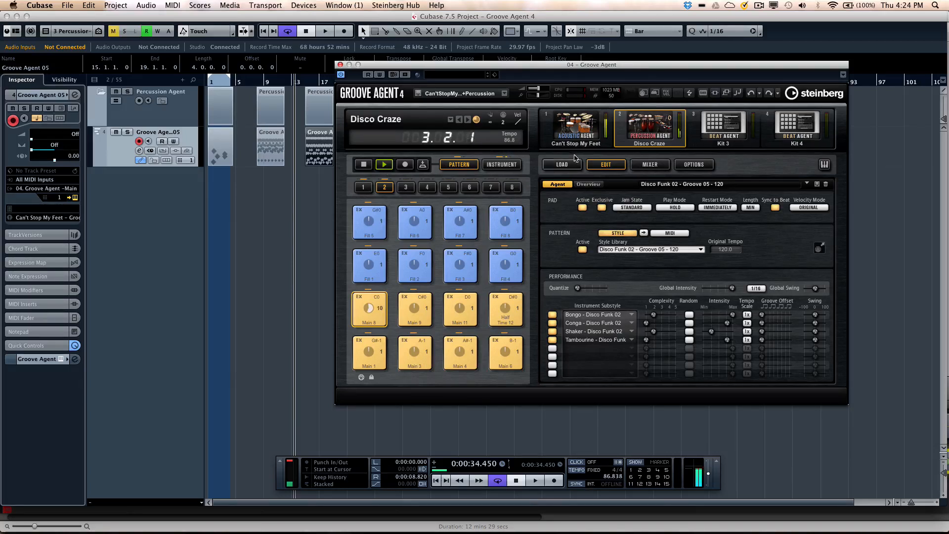
- Load the Beat Agent kit Berlin Berlin with its patterns into the third kit slot
click(730, 131)
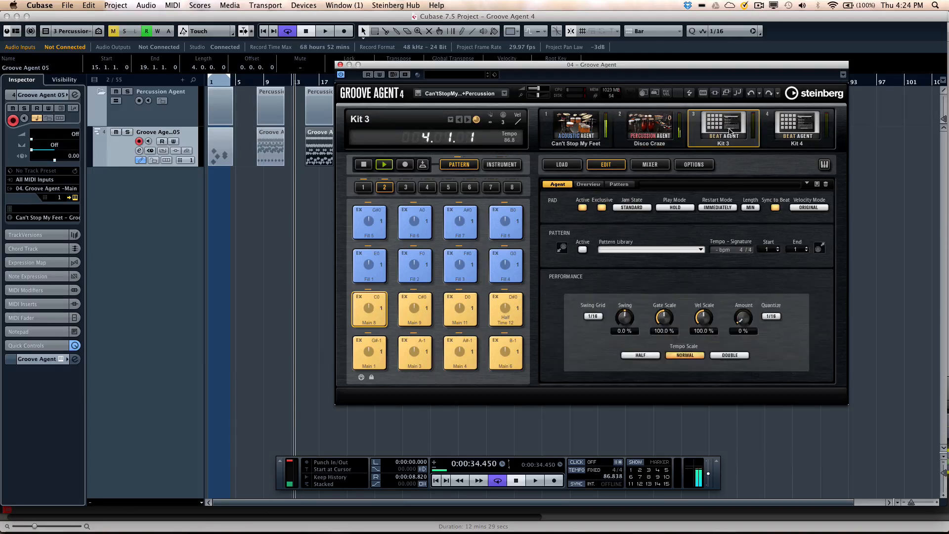
right_click(730, 131)
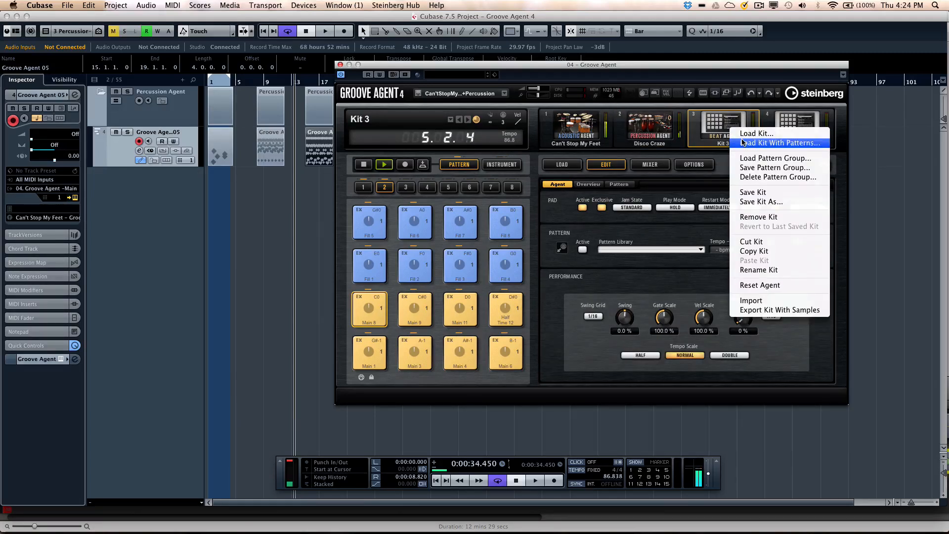
click(743, 142)
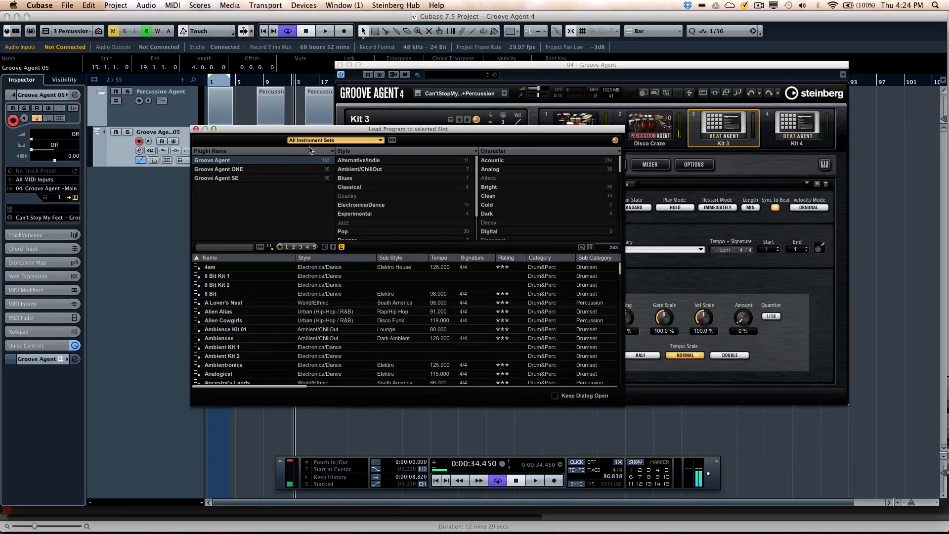
click(311, 141)
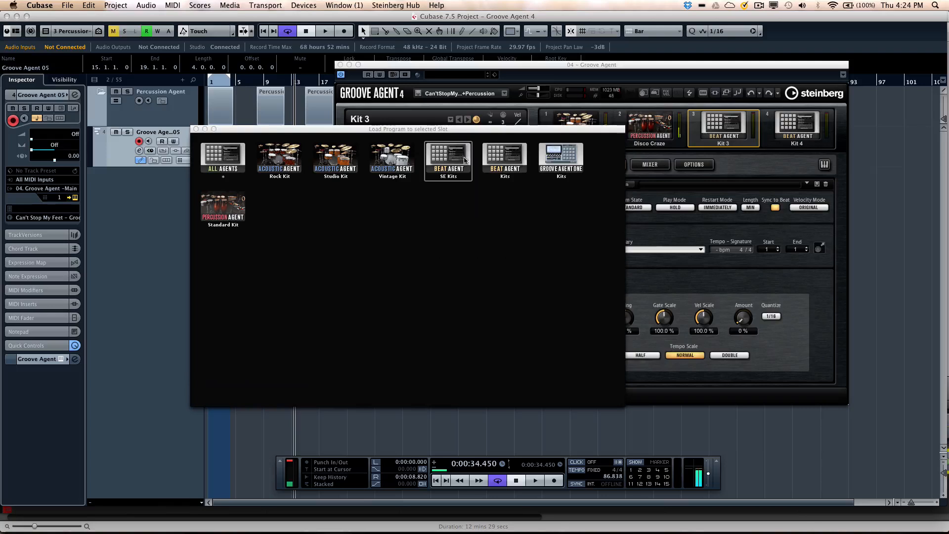
click(504, 157)
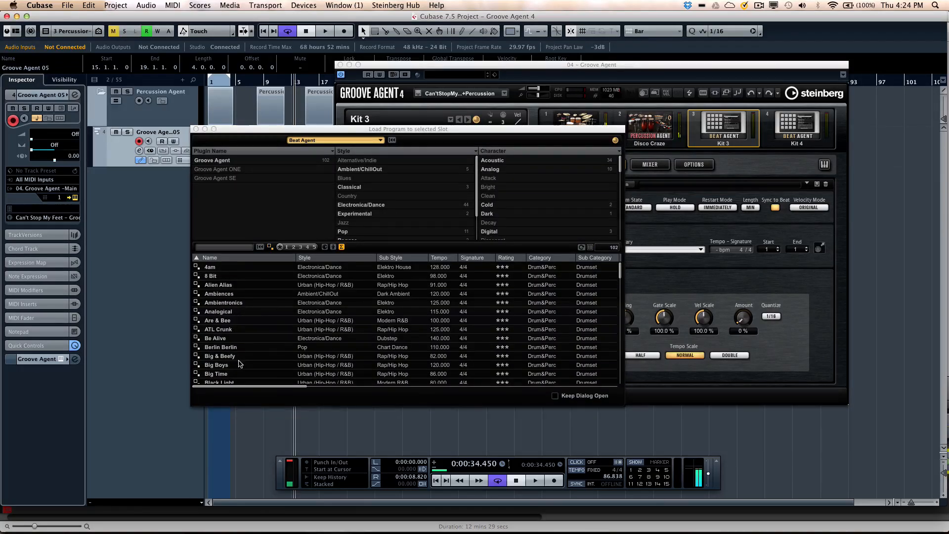
scroll(248, 331, down, 3)
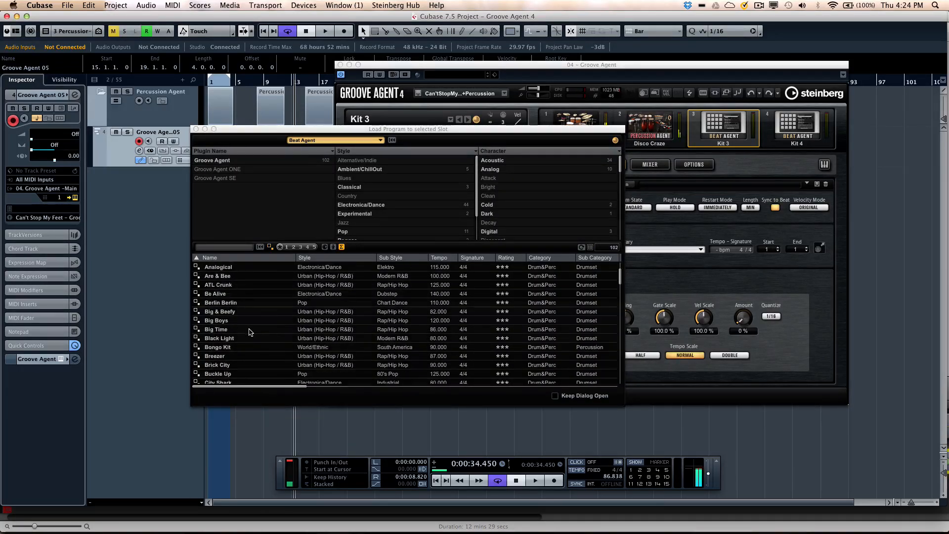
double_click(226, 285)
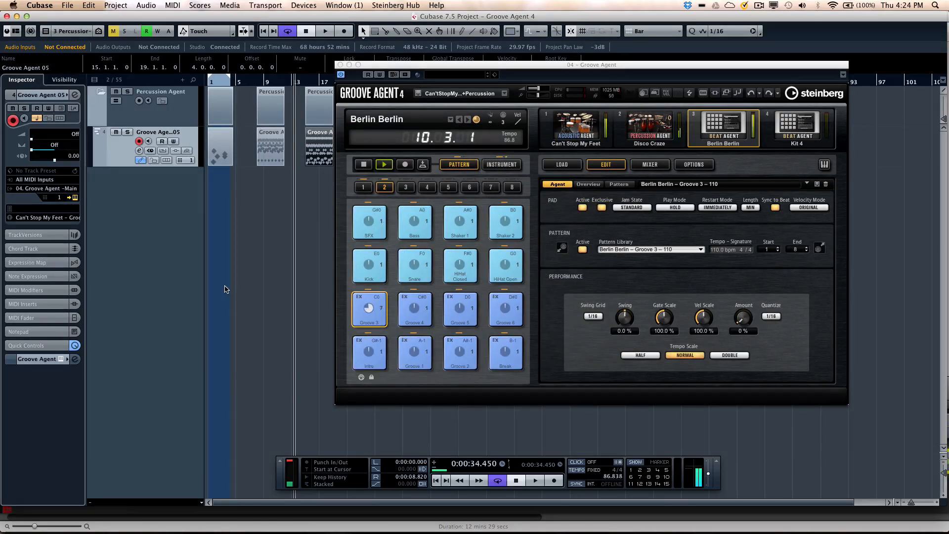
- Load the Alien Alias kit with its patterns into the fourth kit slot and play the Break 01 pad
click(800, 131)
right_click(801, 130)
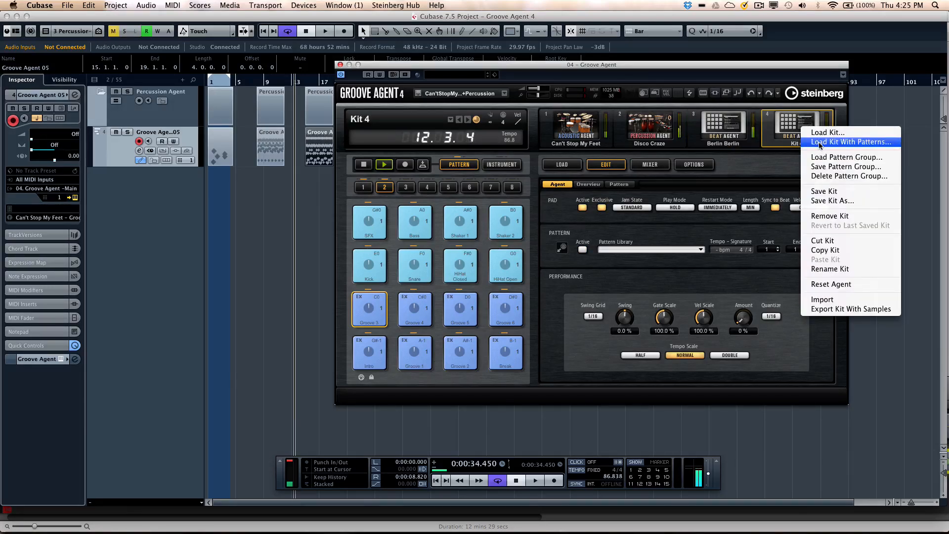
click(819, 144)
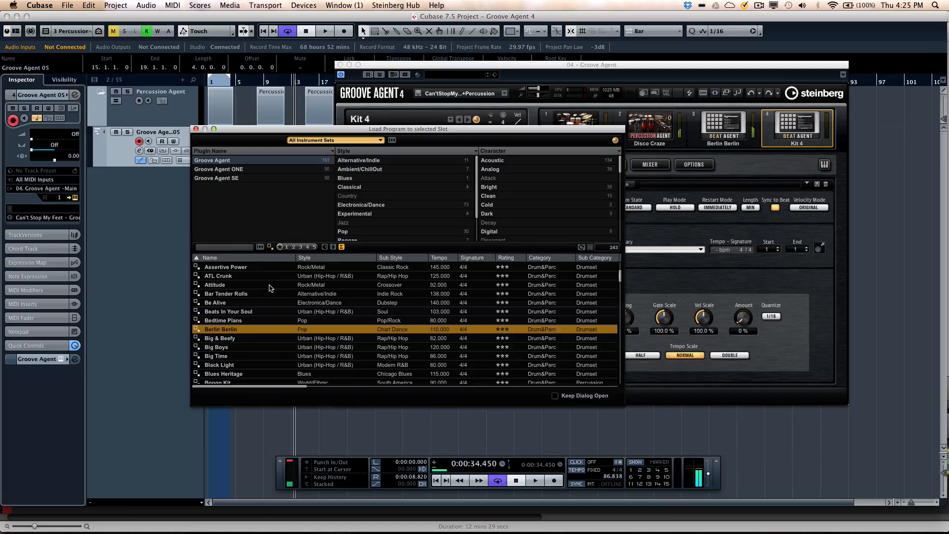
scroll(271, 289, up, 5)
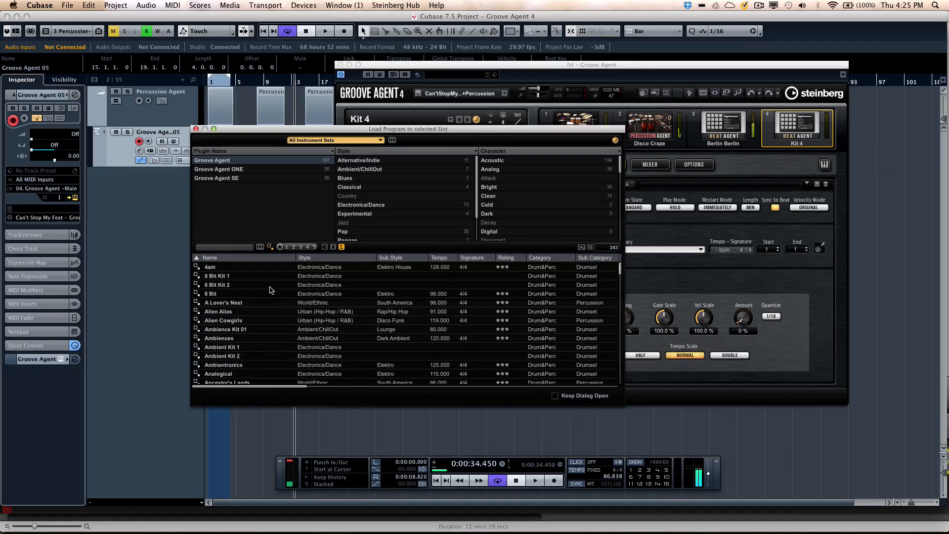
double_click(229, 313)
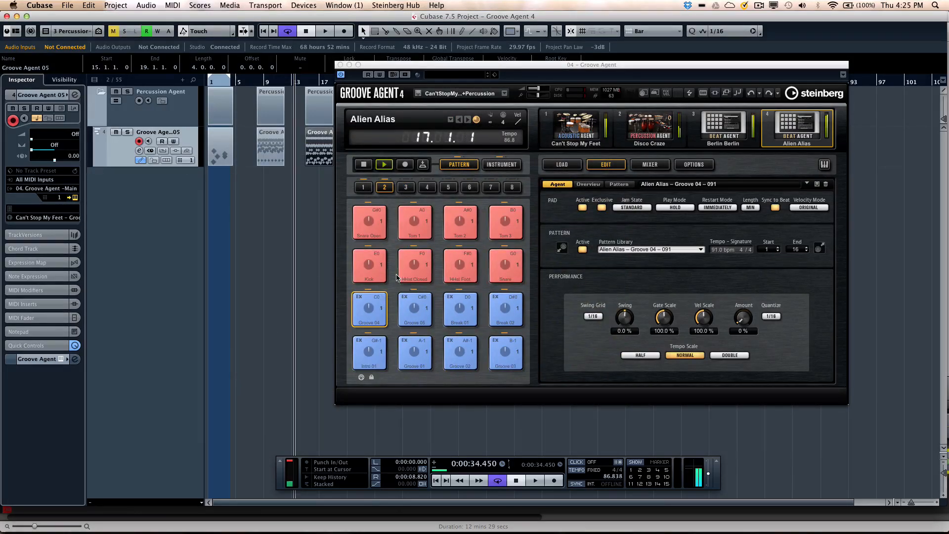
click(459, 302)
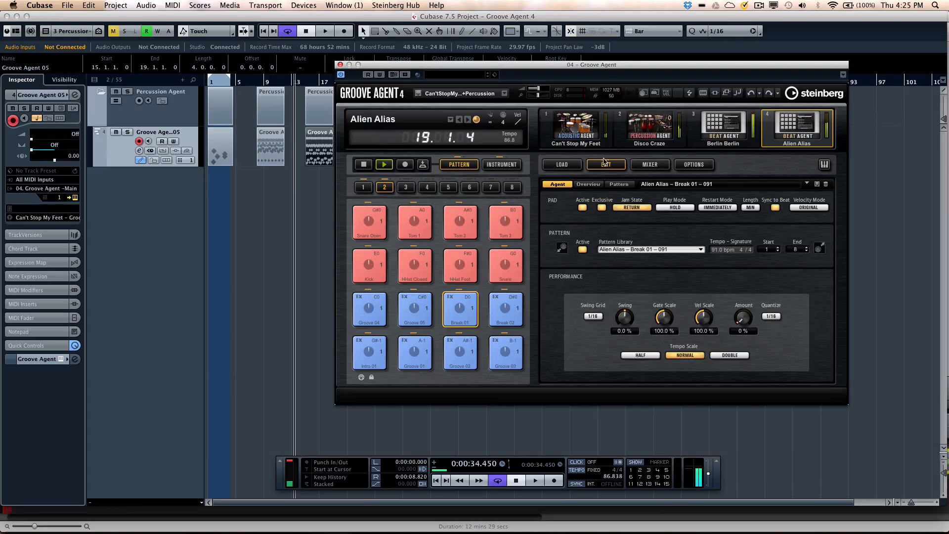
- Show the pattern overview of all kits and deactivate the first pad's patterns for Disco Craze, Berlin Berlin and Alien Alias
click(588, 184)
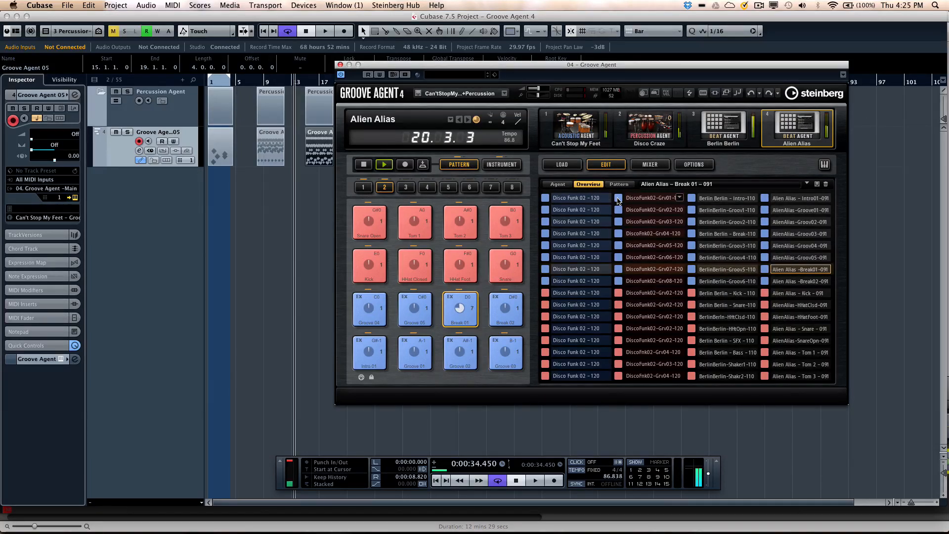
click(618, 198)
click(692, 198)
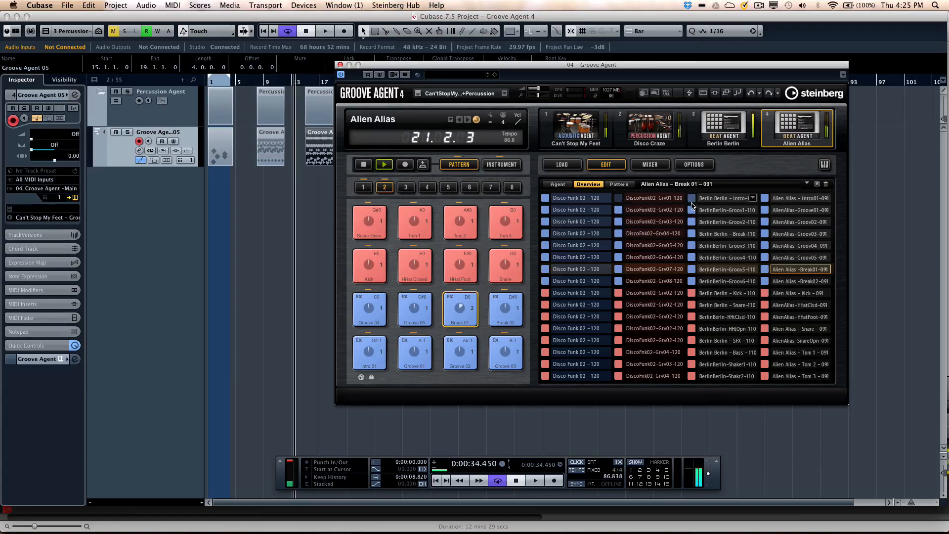
click(765, 199)
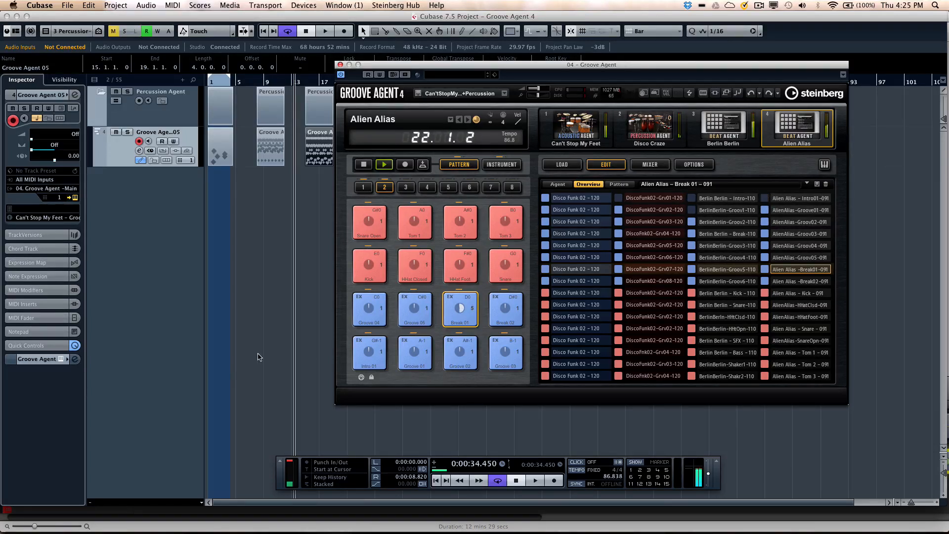
- Audition the Intro 01 through Groove 03 pads, and move Berlin Berlin's Groove 4 pattern onto the Groove 03 pad
click(375, 357)
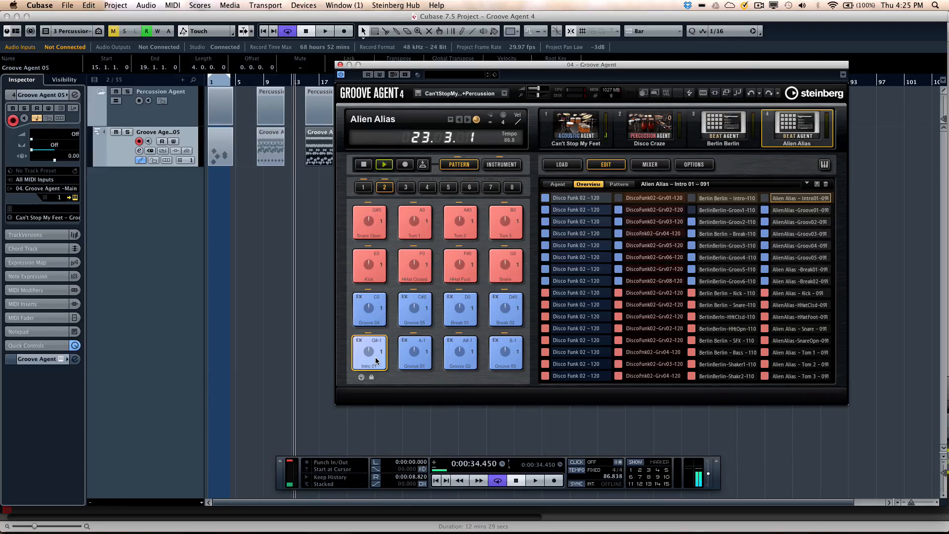
click(409, 355)
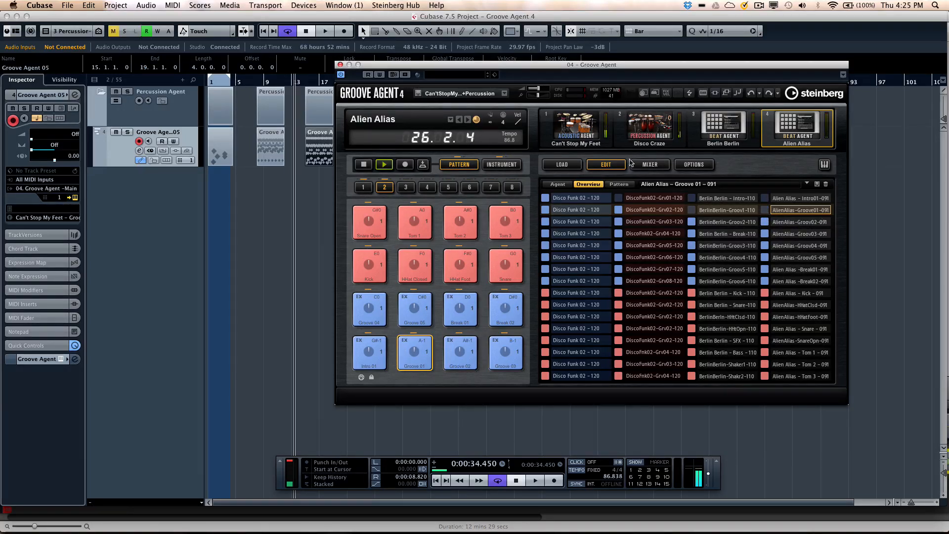
click(460, 352)
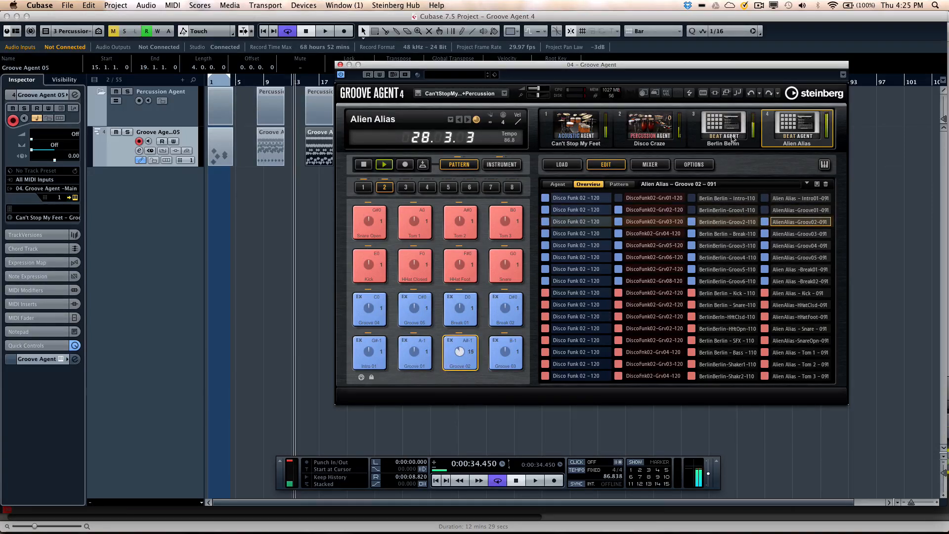
click(508, 350)
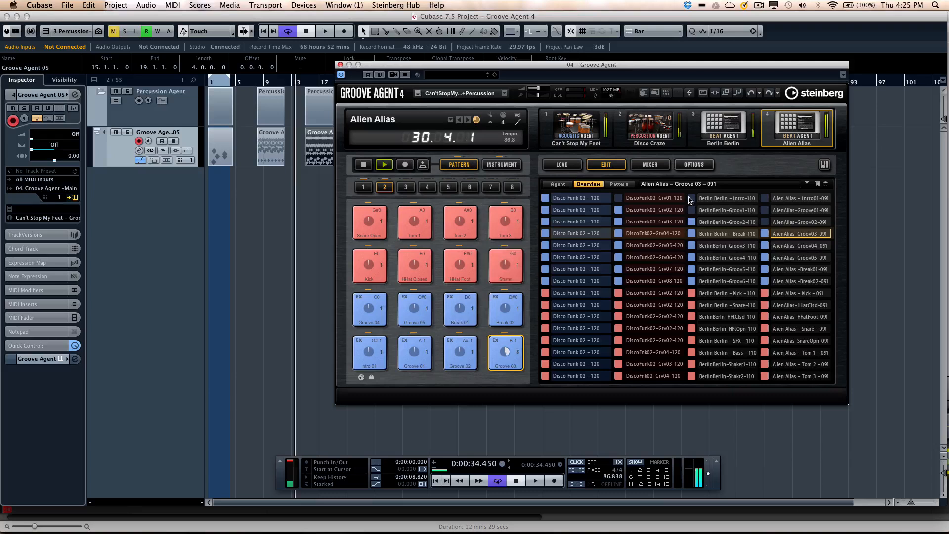
drag(715, 257, 713, 235)
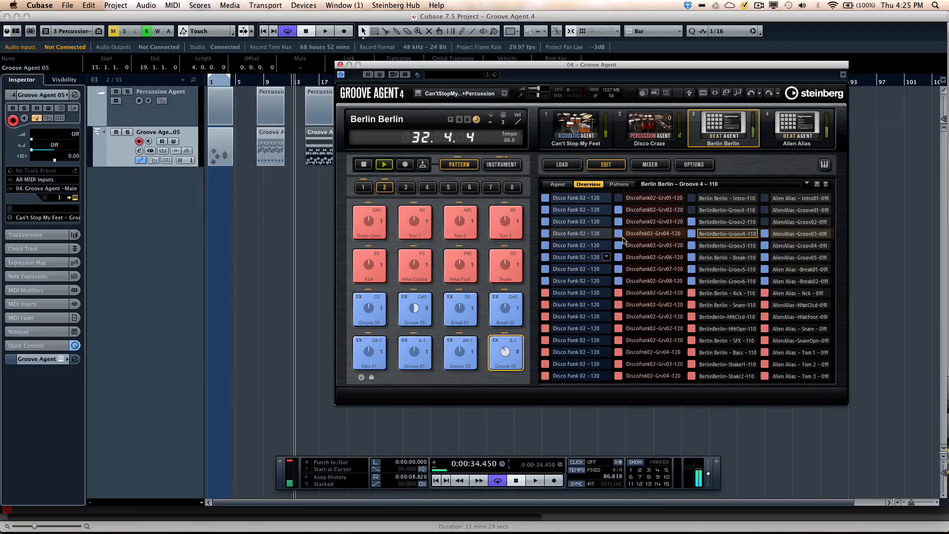
- Rebalance the kit levels in the mixer by adjusting Berlin Berlin's fader and raising Alien Alias slightly and Disco Craze more
click(647, 168)
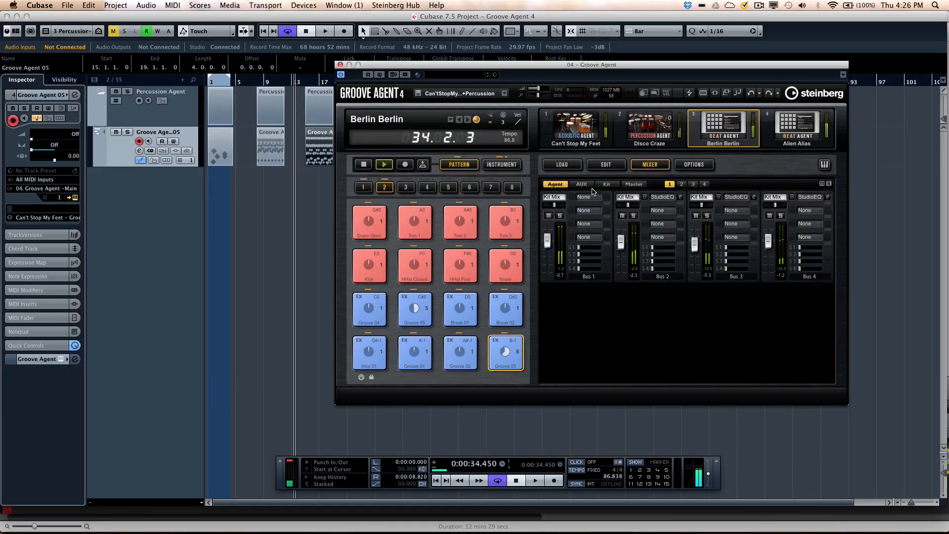
click(607, 184)
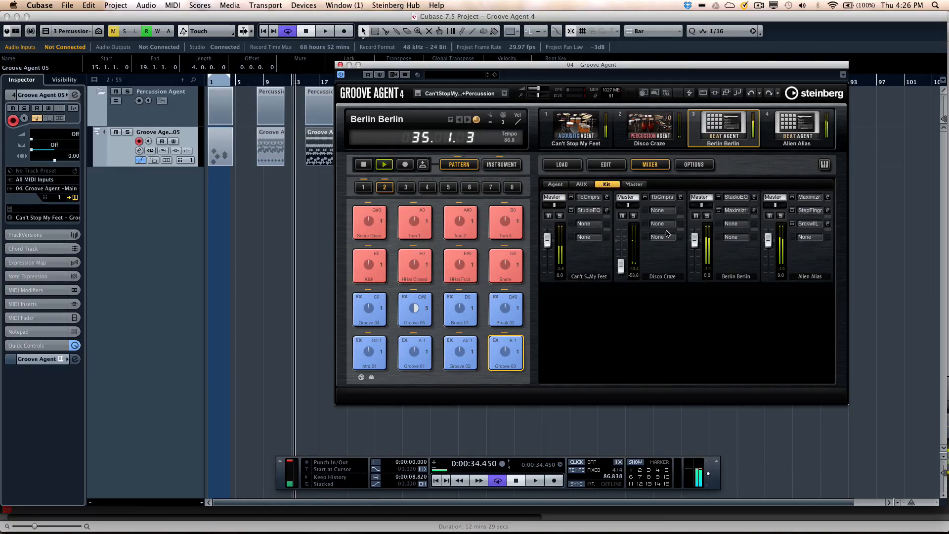
drag(695, 239, 695, 271)
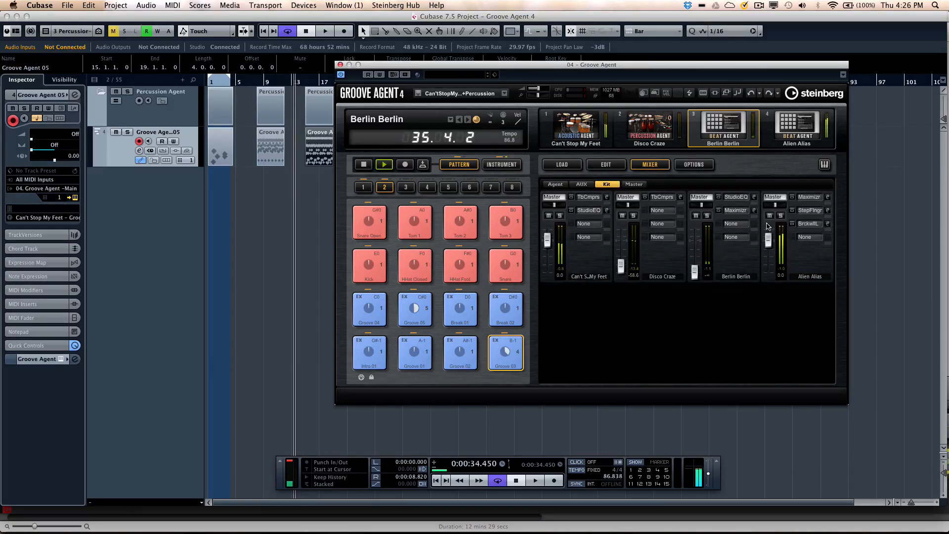
mouse_move(768, 240)
mouse_down()
mouse_move(768, 269)
mouse_move(770, 240)
mouse_up()
drag(694, 270, 692, 253)
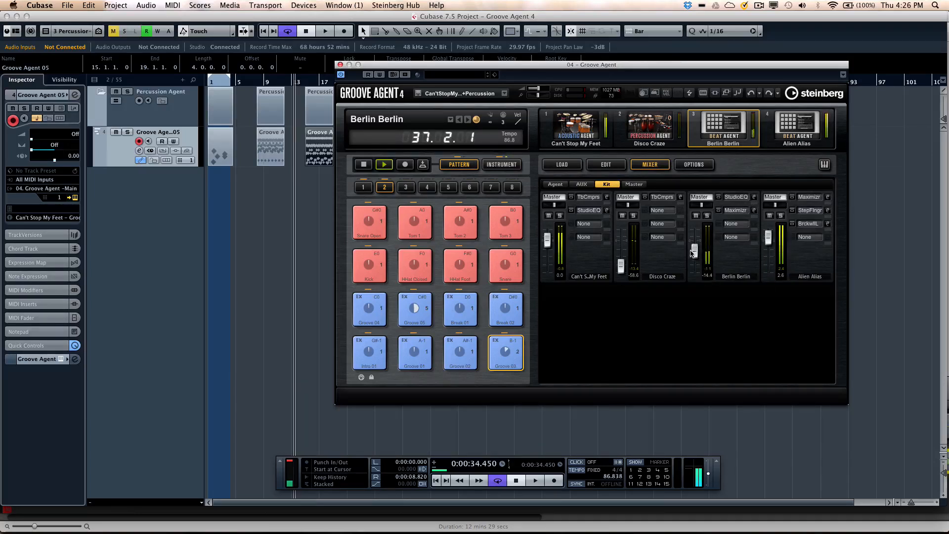
drag(621, 266, 621, 252)
- Review the mixer's master output, kit channels and AUX effect channels
click(633, 184)
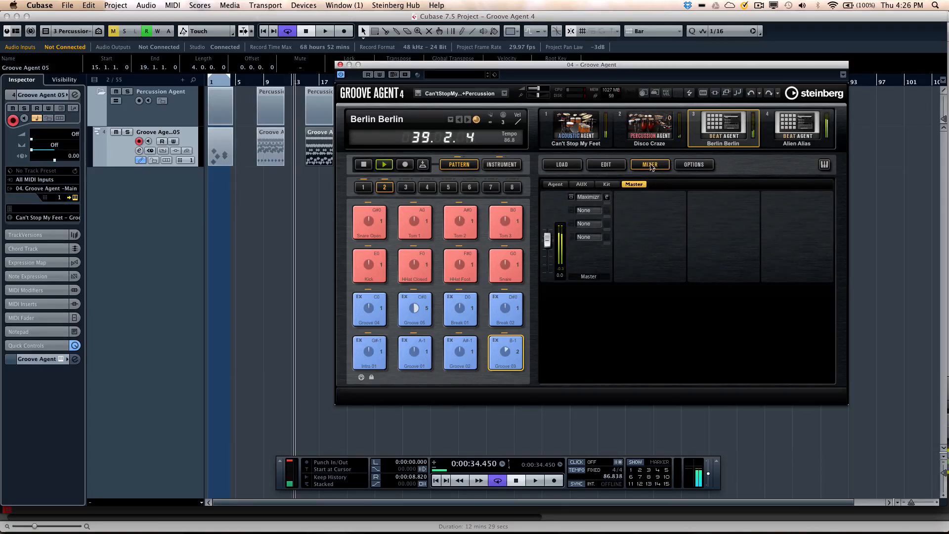
click(607, 184)
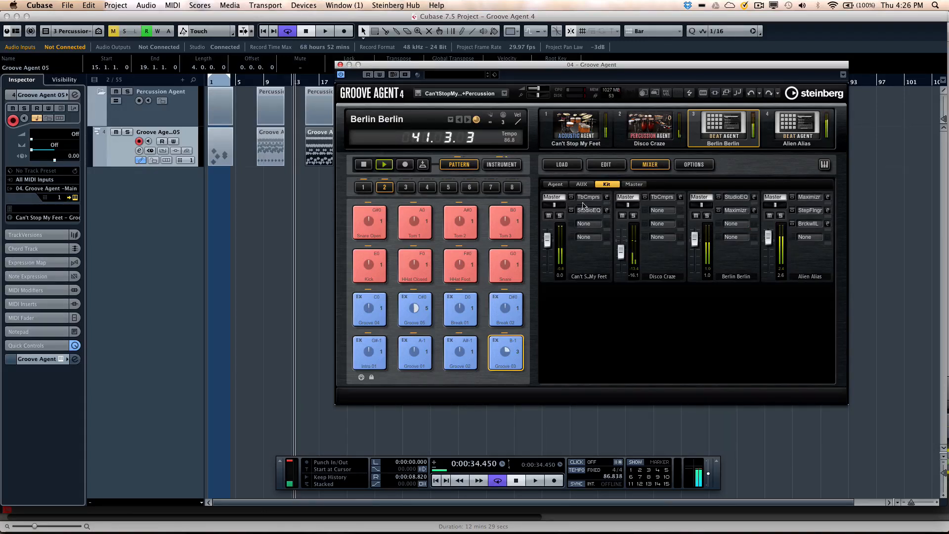
click(582, 185)
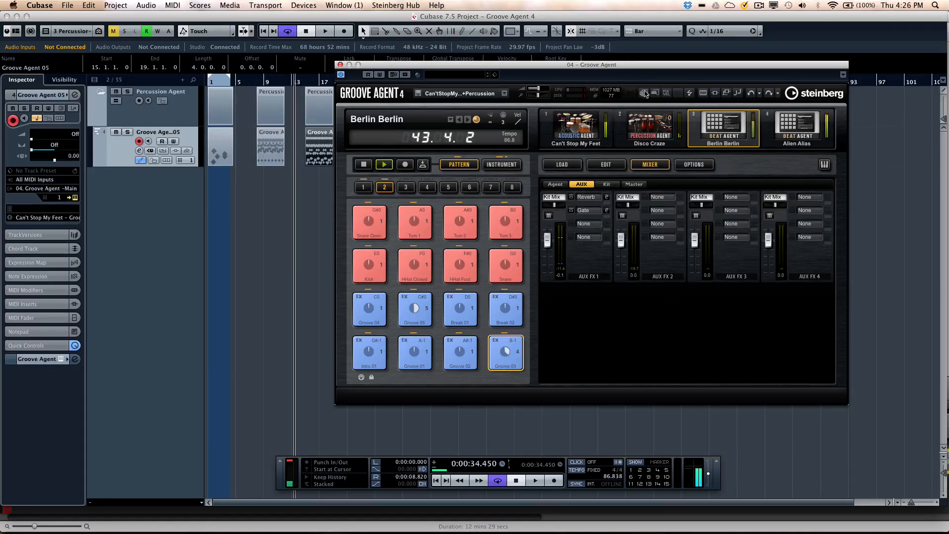
- Show the Disco Craze kit's instrument pads and edit view, and start and stop the project playback
click(660, 122)
click(502, 164)
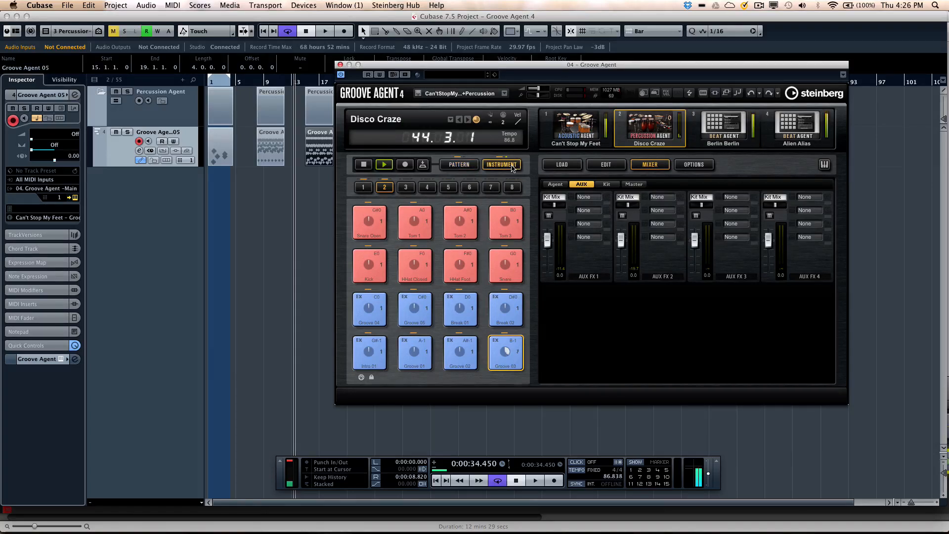
click(606, 164)
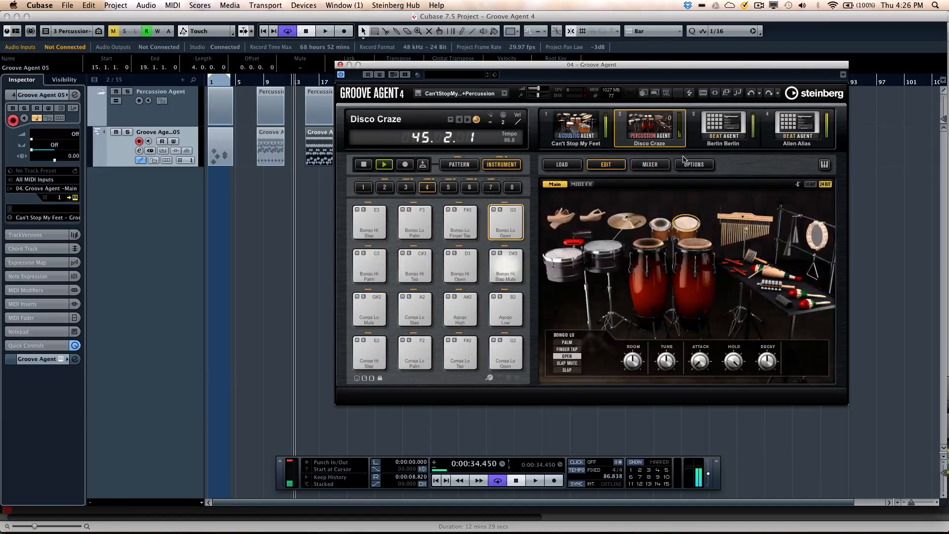
key(space)
key(space)
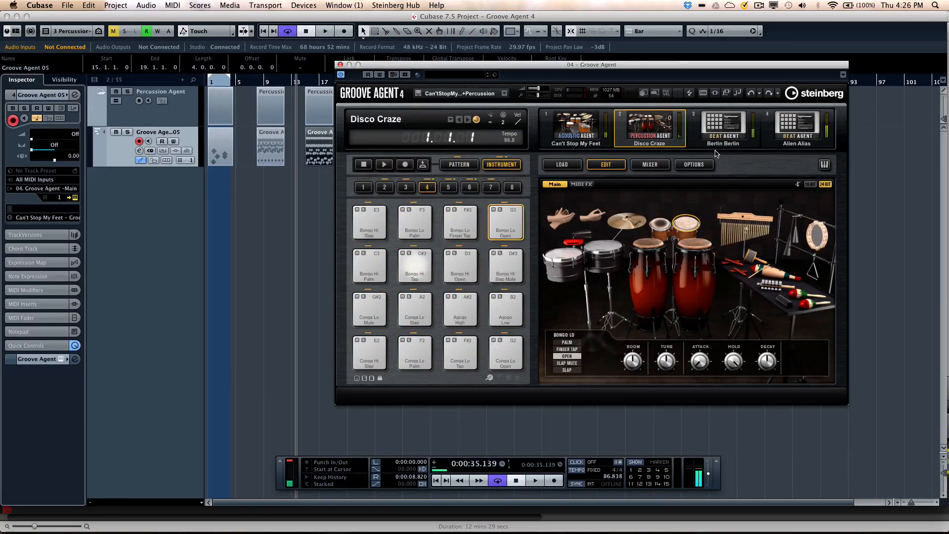